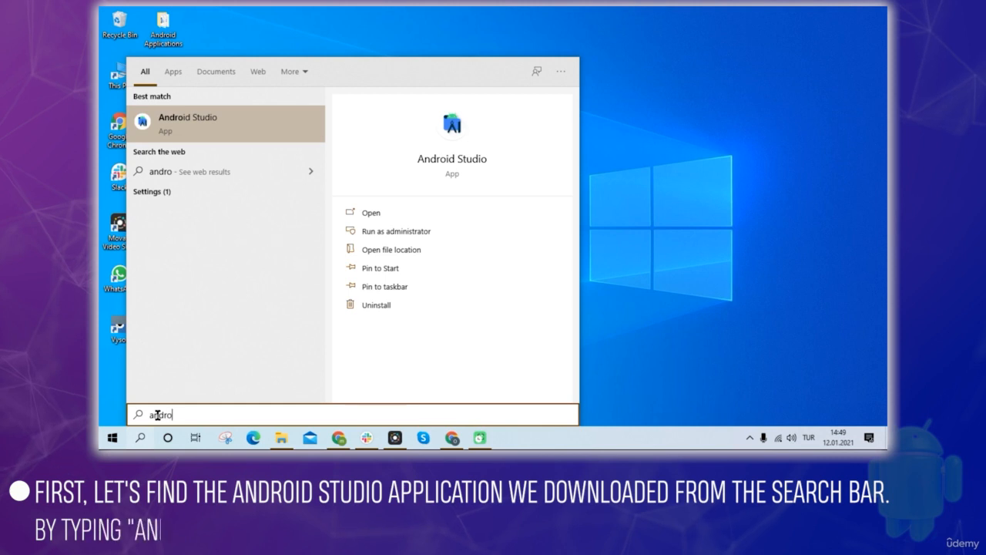
Step: Search Windows for "android studio" and open the Android Studio app
type("stud")
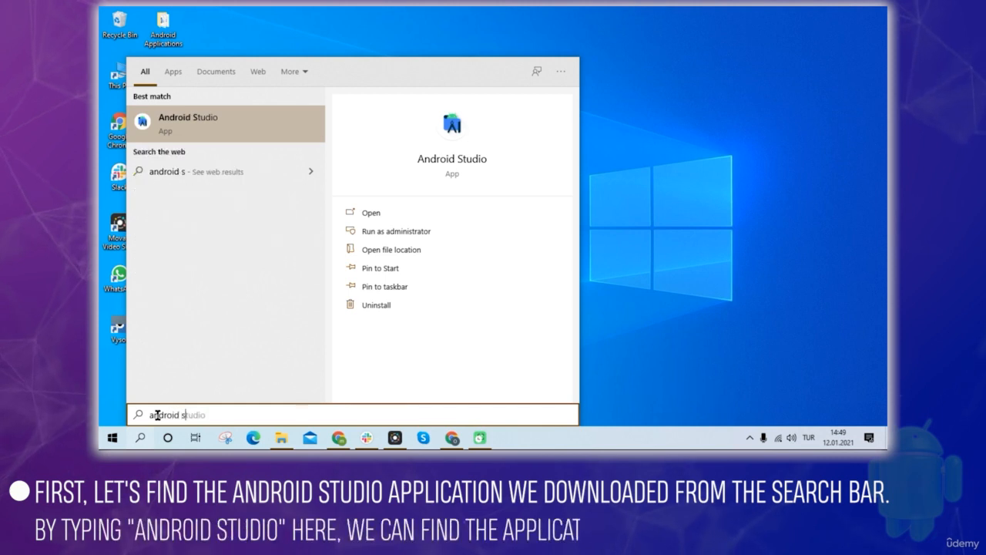
type("io")
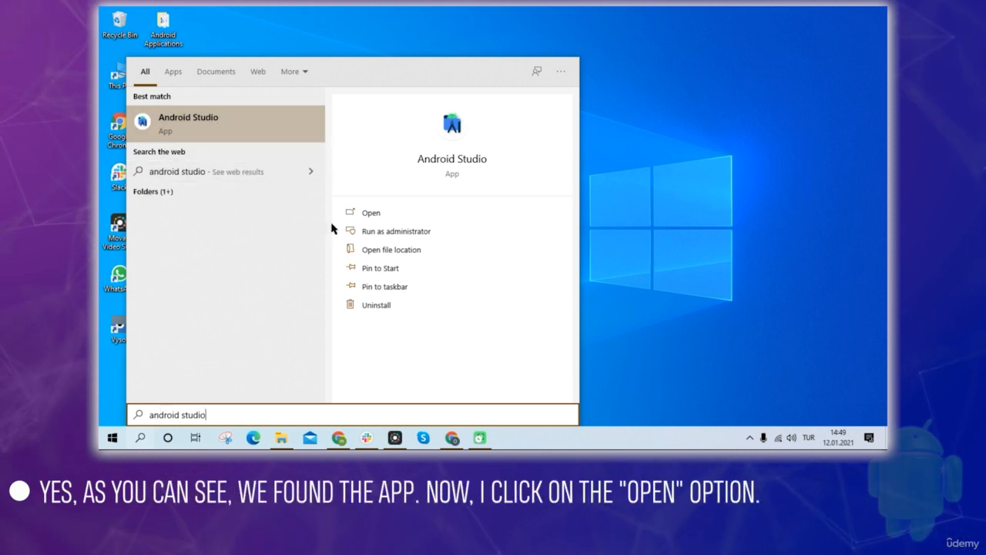
left_click(373, 215)
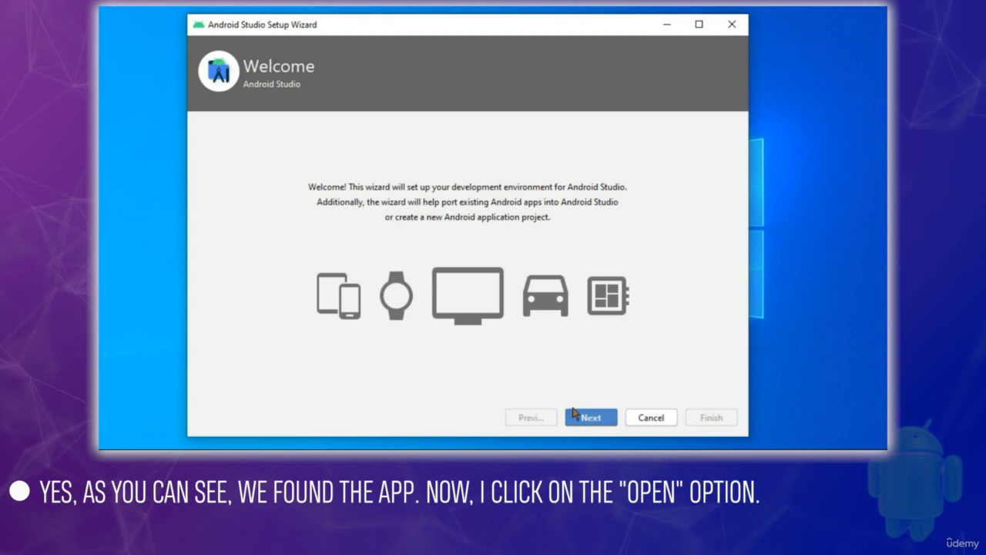
Step: Start the setup wizard and choose the Custom install type
left_click(591, 417)
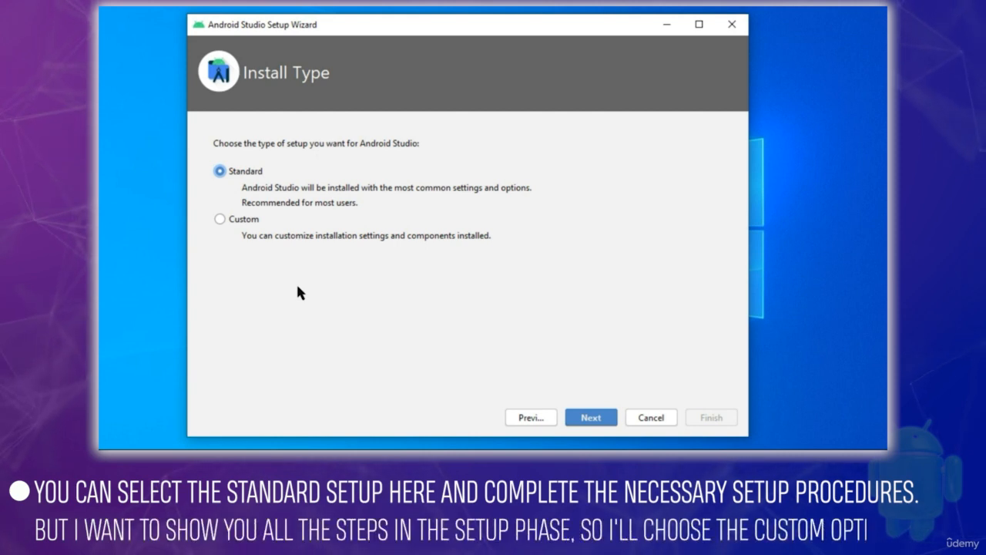
left_click(220, 219)
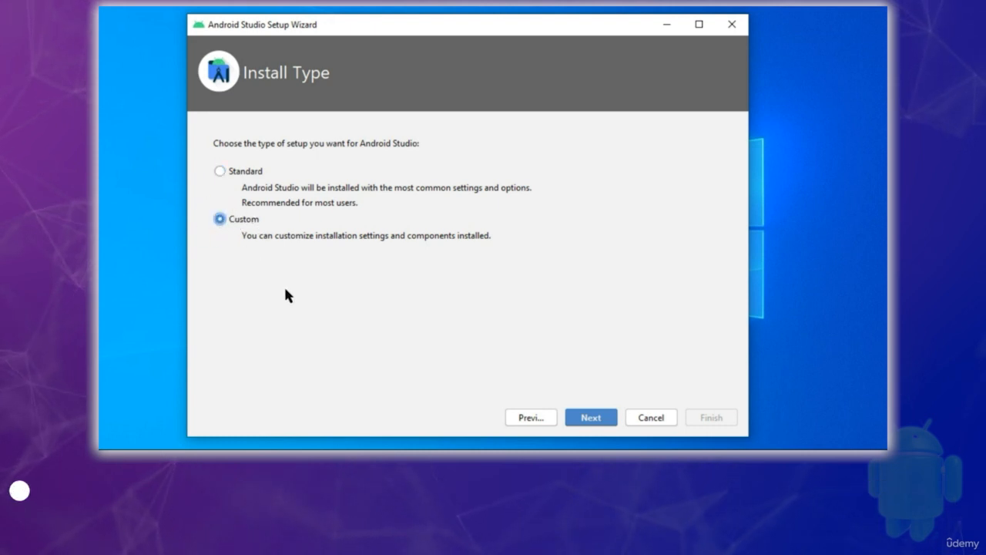
left_click(592, 418)
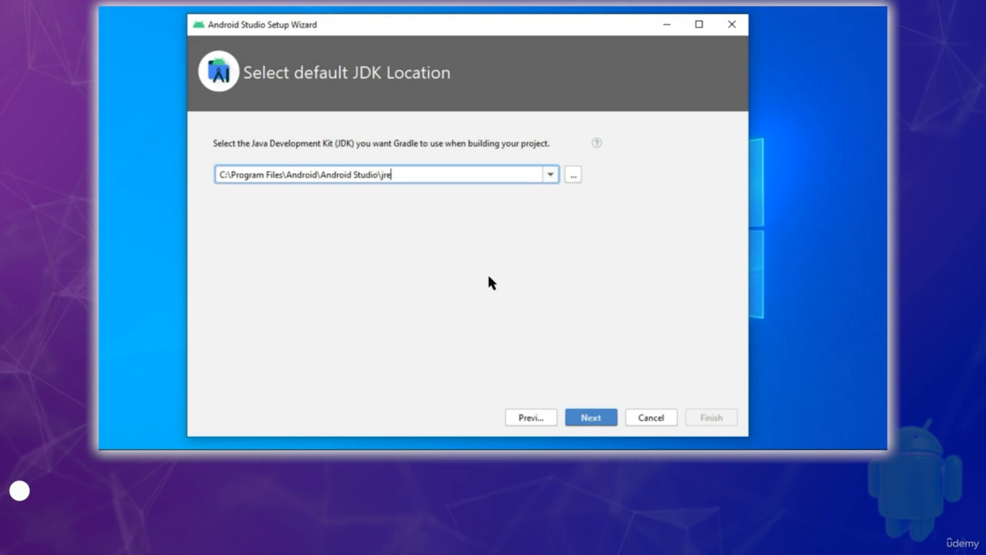
Step: Set the default JDK location to the Embedded JDK at C:\Program Files\Android\Android Studio\jre and continue
left_click(550, 174)
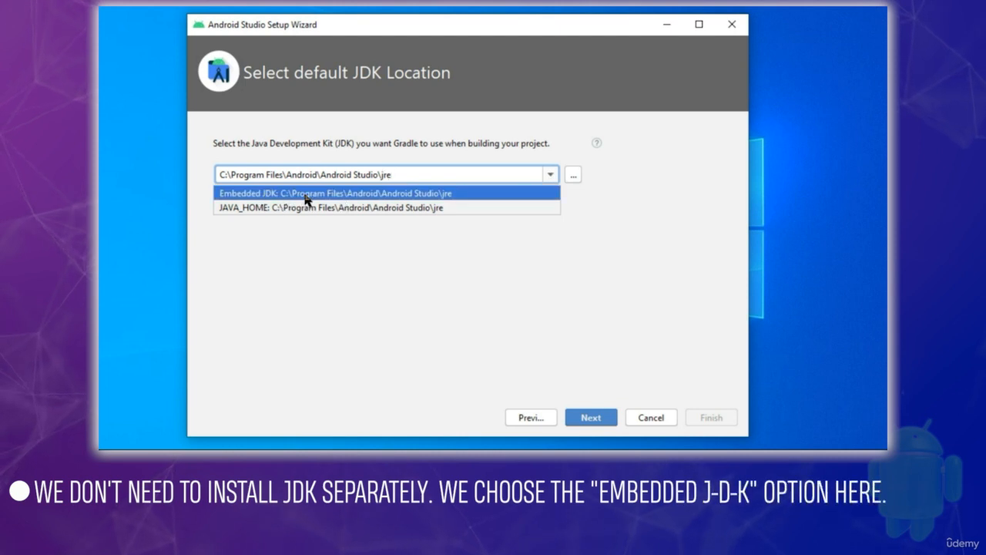
left_click(467, 194)
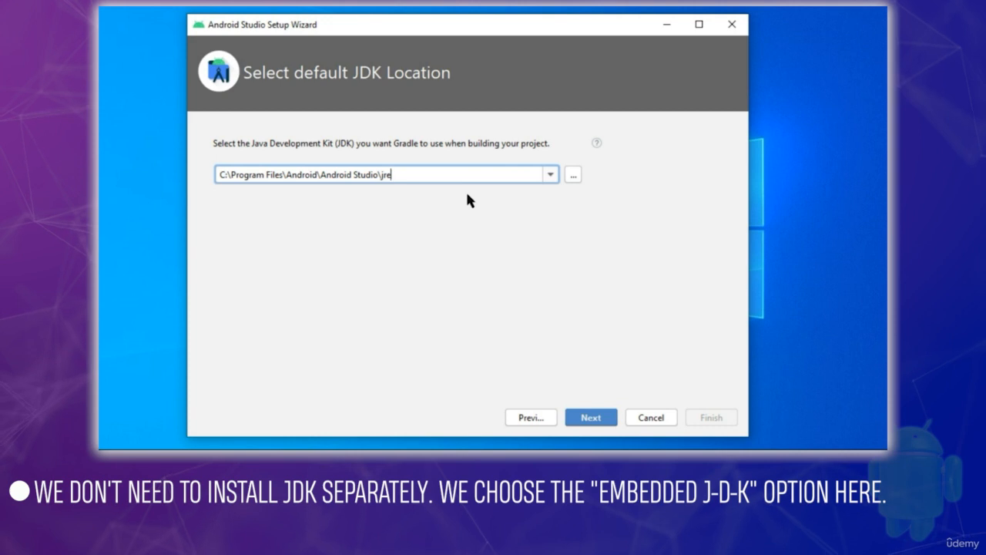
left_click(591, 420)
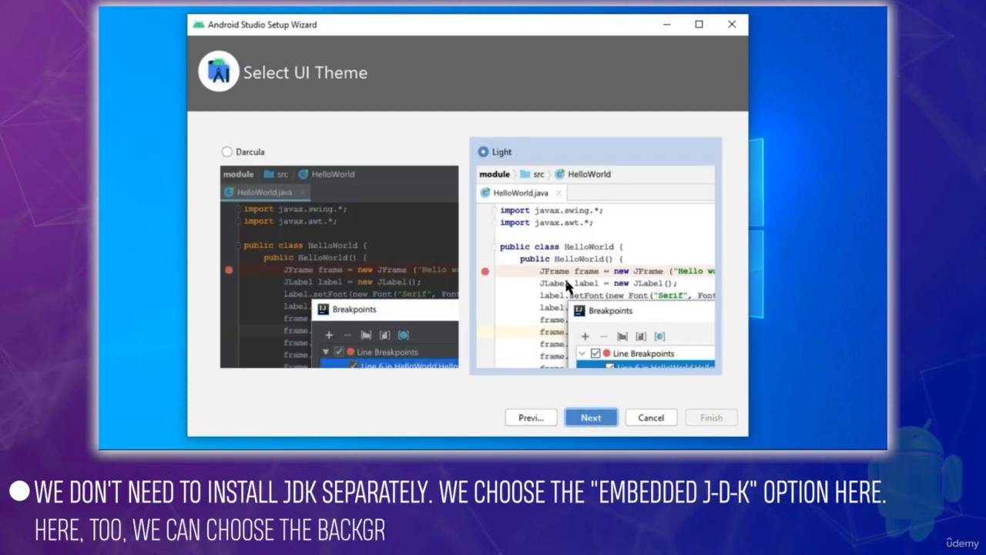
Step: Preview the Darcula UI theme, then choose the Light theme and continue to the SDK components
left_click(227, 152)
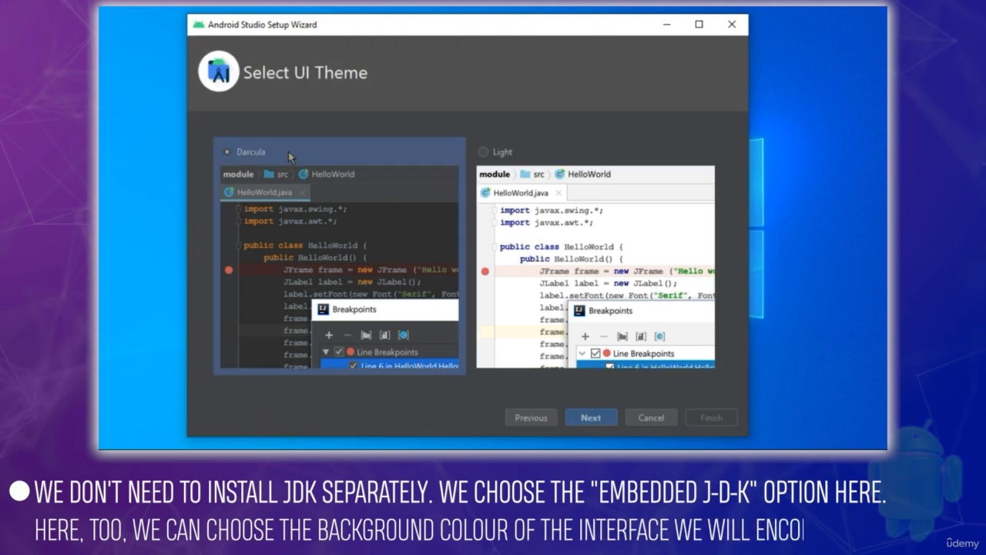
left_click(483, 152)
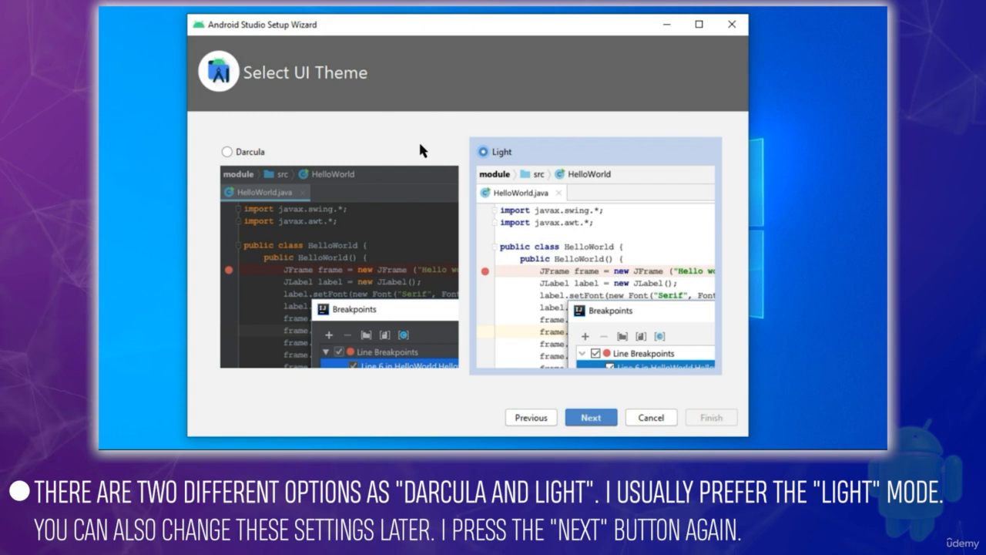
left_click(589, 422)
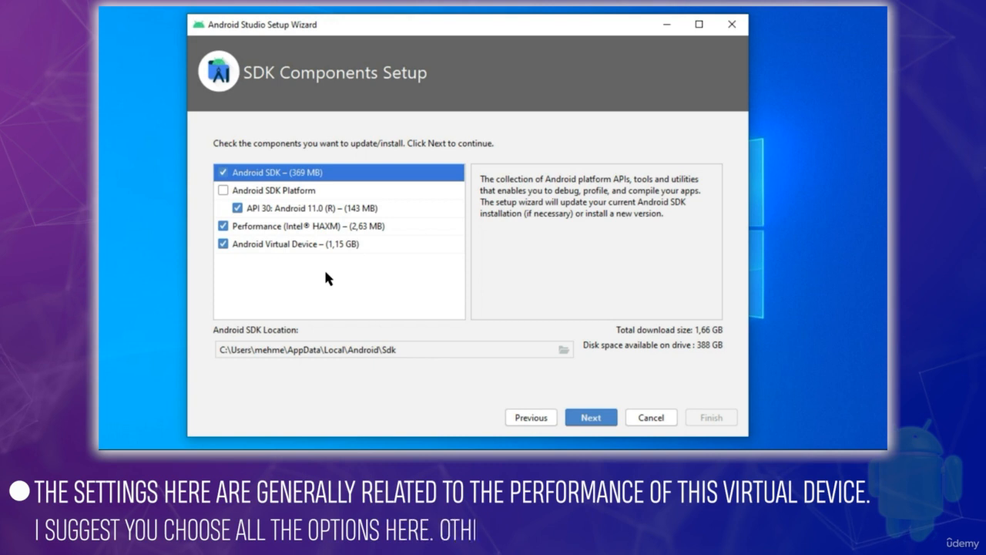
Step: Highlight the Android SDK Platform component, keep the default Android SDK location, and continue to the emulator settings
left_click(224, 191)
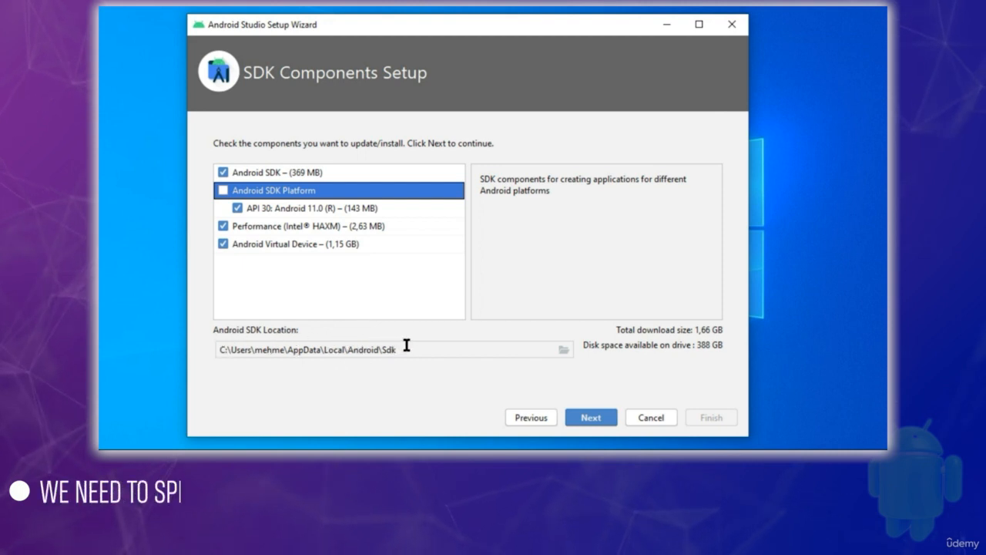
left_click(564, 350)
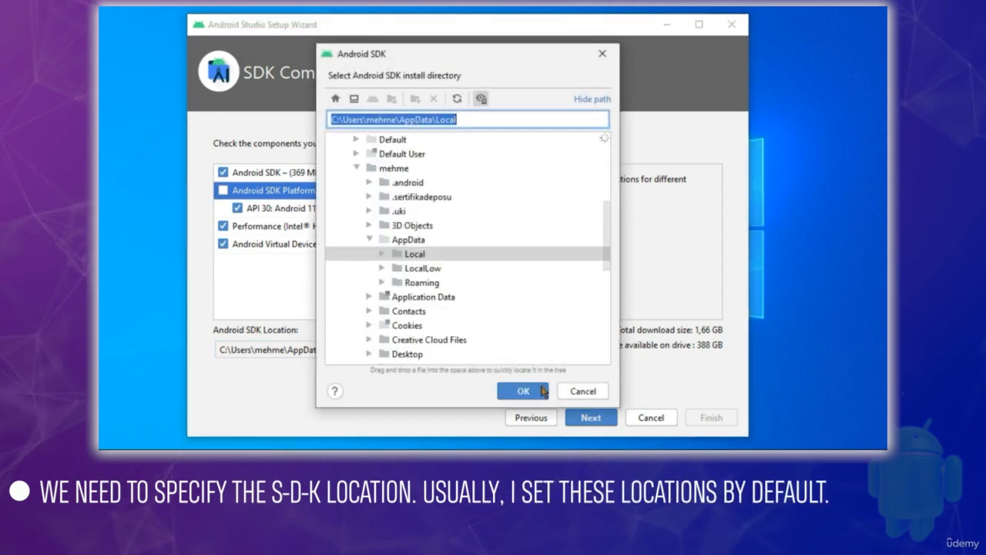
left_click(582, 392)
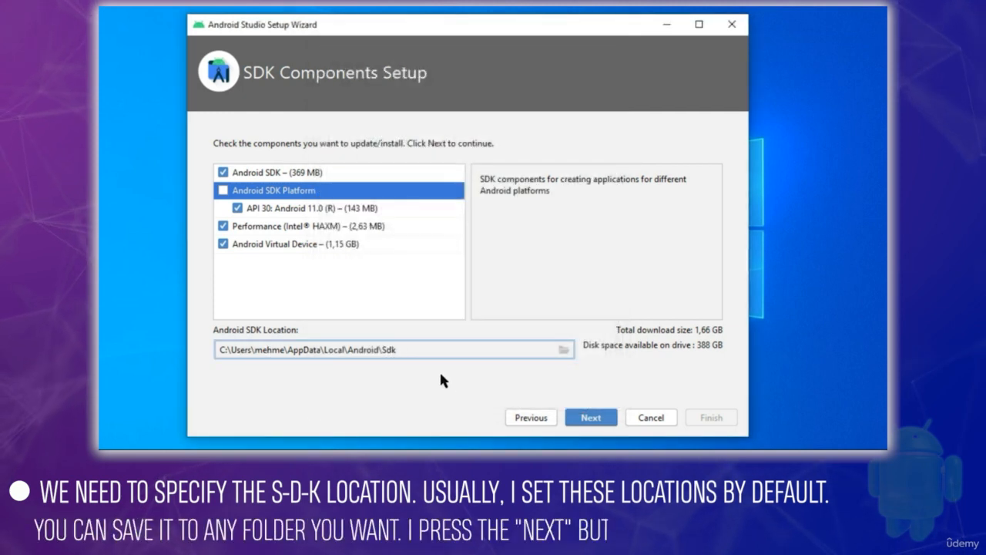
left_click(595, 422)
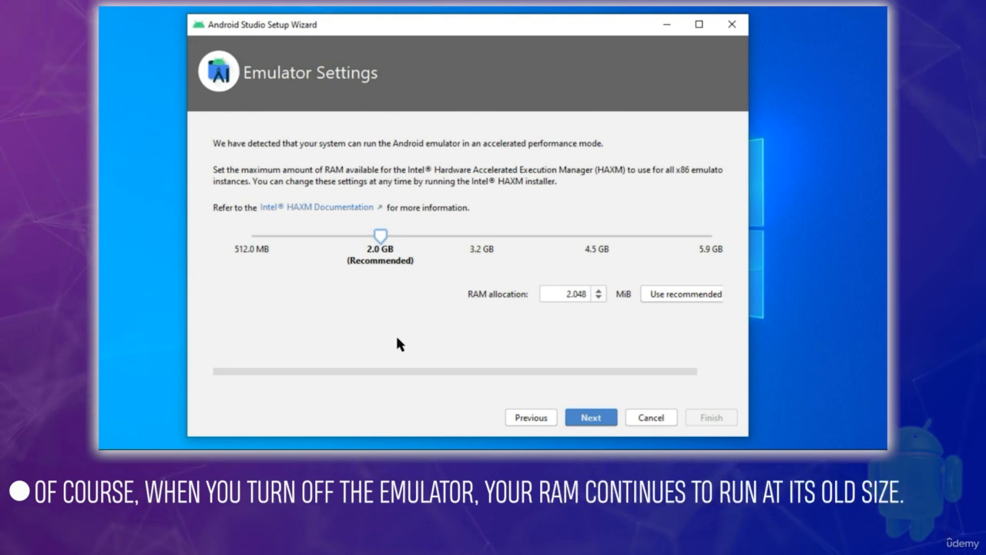
Step: Accept the recommended 2.0 GB emulator RAM, then review the listed installation settings and finish the setup, including the component download
left_click(593, 422)
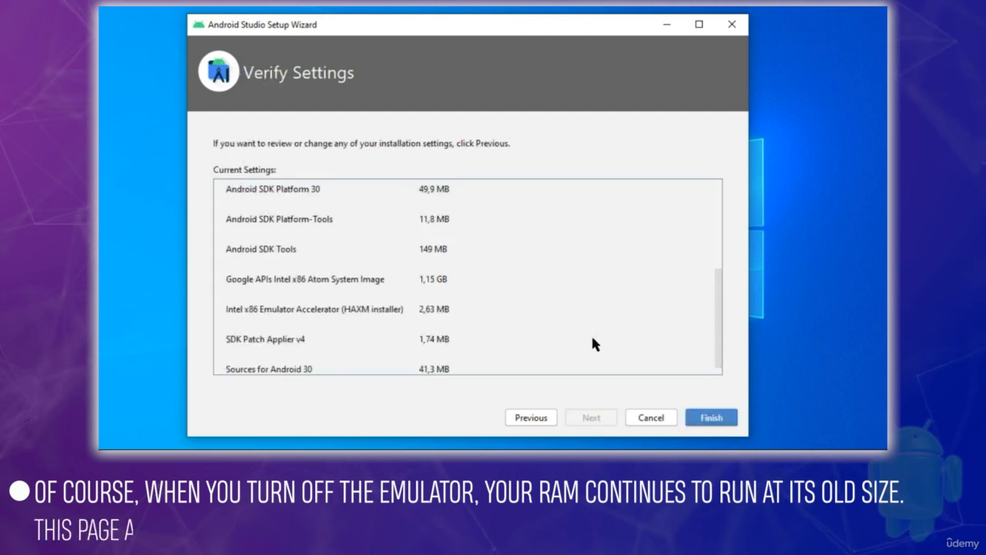
scroll(571, 312, "down", 1)
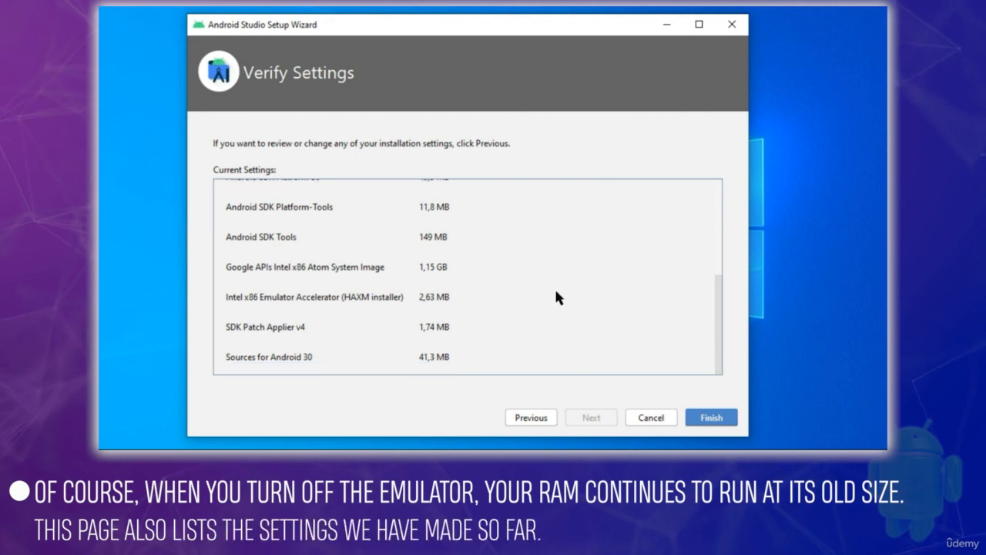
scroll(559, 297, "up", 5)
scroll(559, 297, "down", 1)
scroll(559, 299, "down", 5)
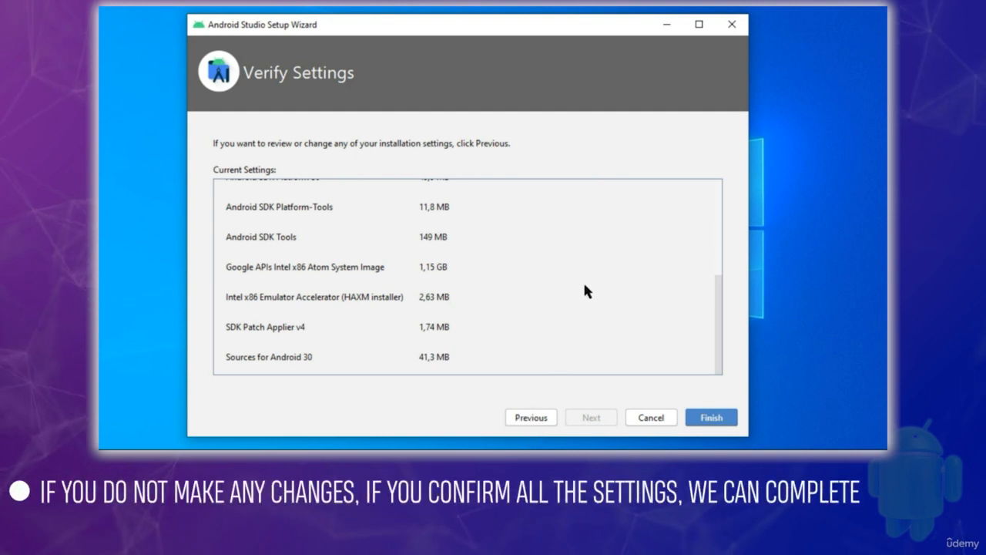
left_click(712, 418)
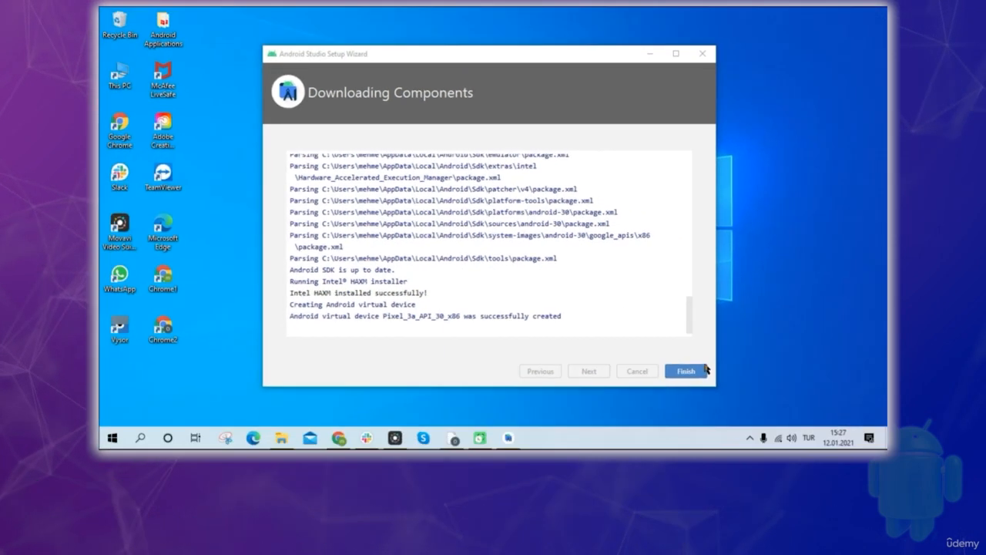
left_click(685, 372)
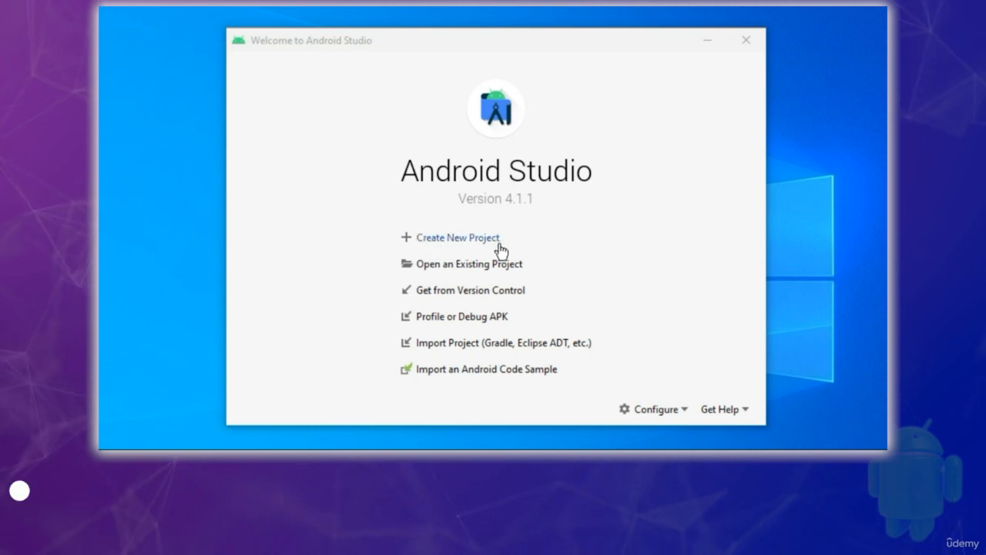
Step: Start a new project and look through the Wear OS, Android TV, Automotive and Android Things templates
left_click(451, 242)
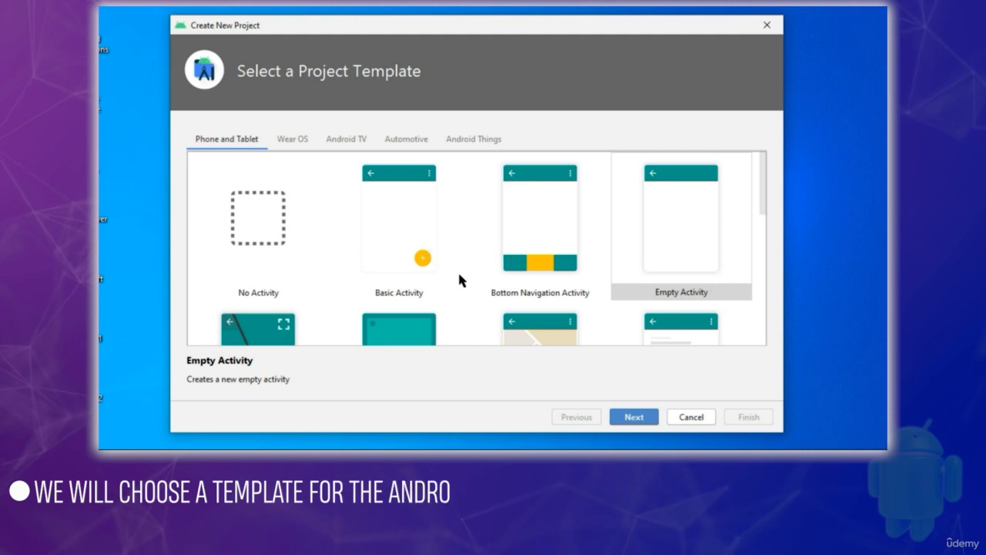
left_click(296, 145)
left_click(342, 145)
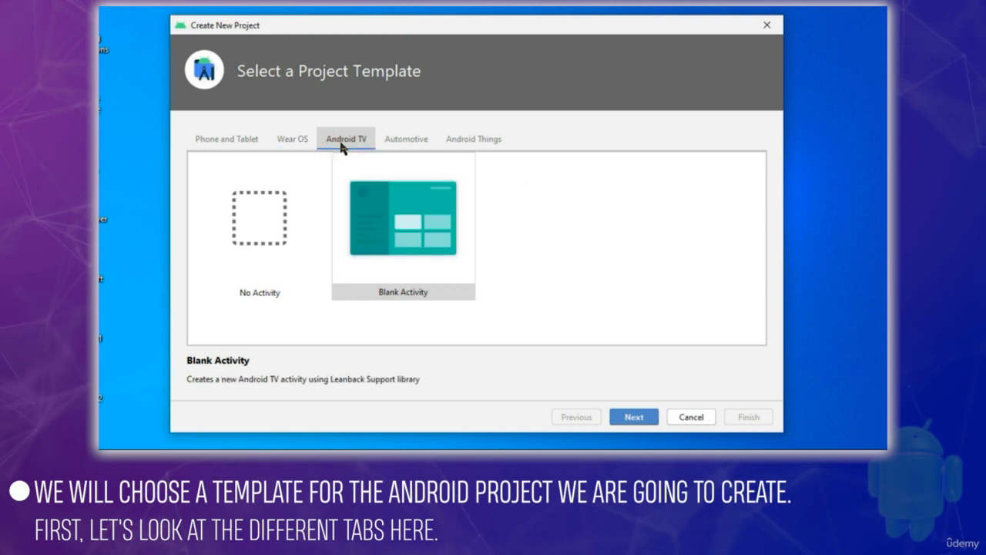
left_click(399, 145)
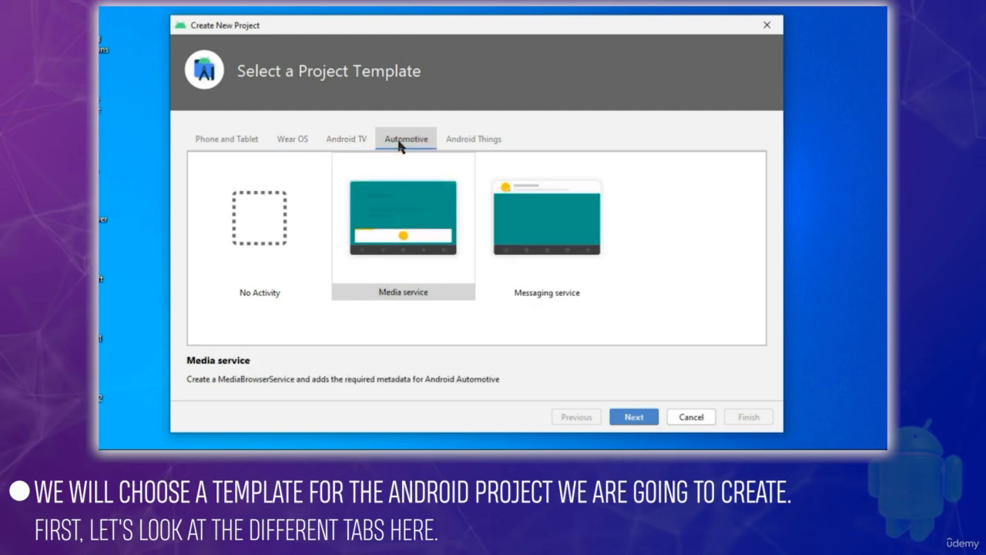
left_click(473, 140)
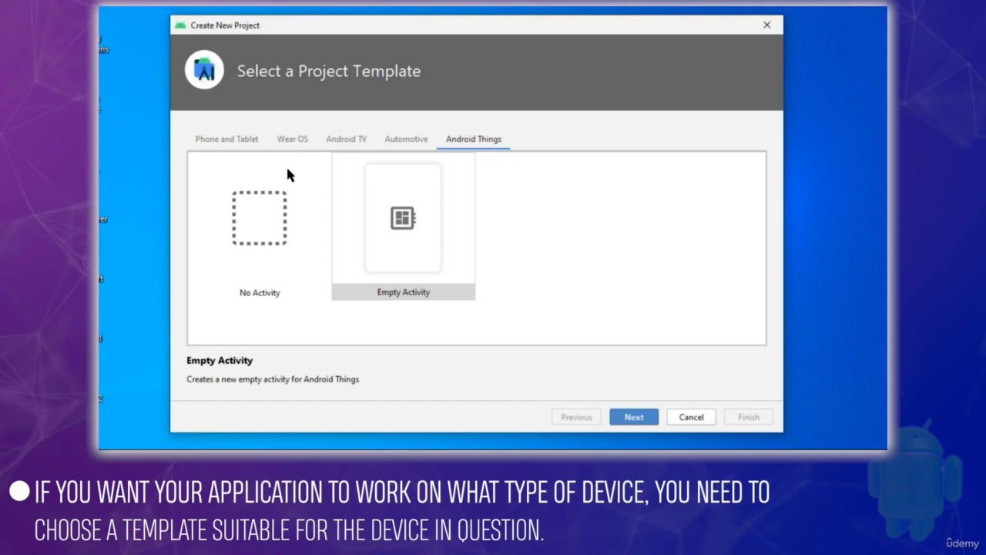
Step: Browse the Phone and Tablet templates, choose Empty Activity, and continue to the project configuration
left_click(242, 140)
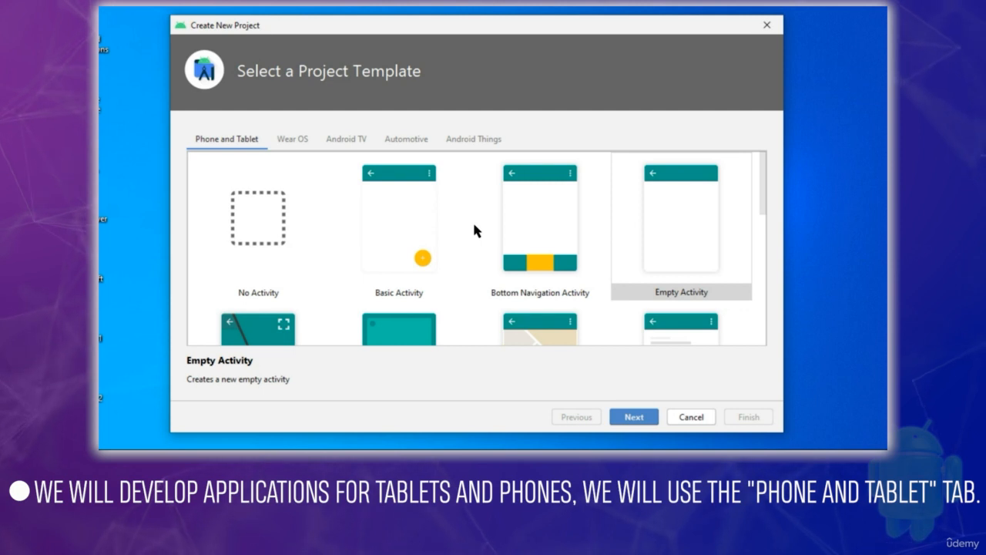
scroll(472, 228, "down", 3)
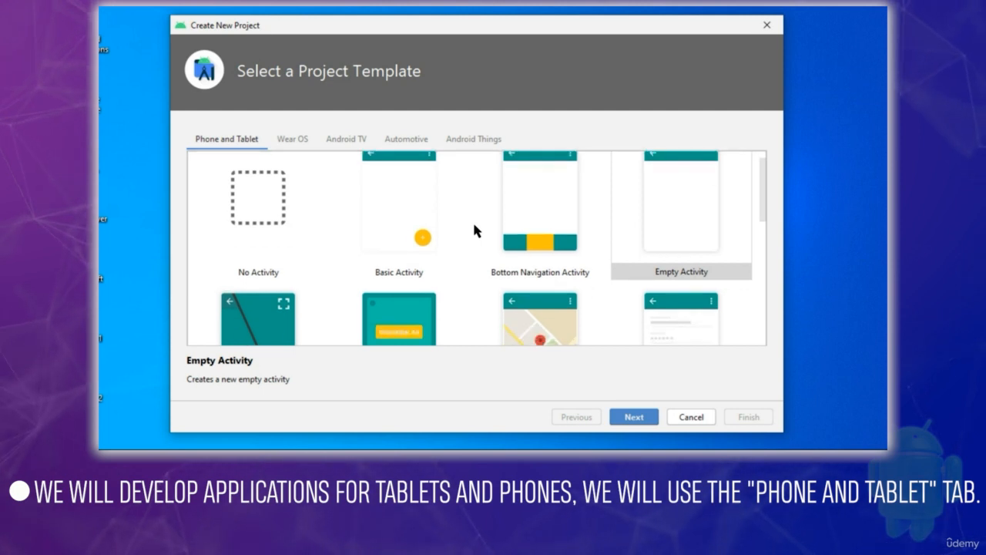
scroll(486, 270, "down", 6)
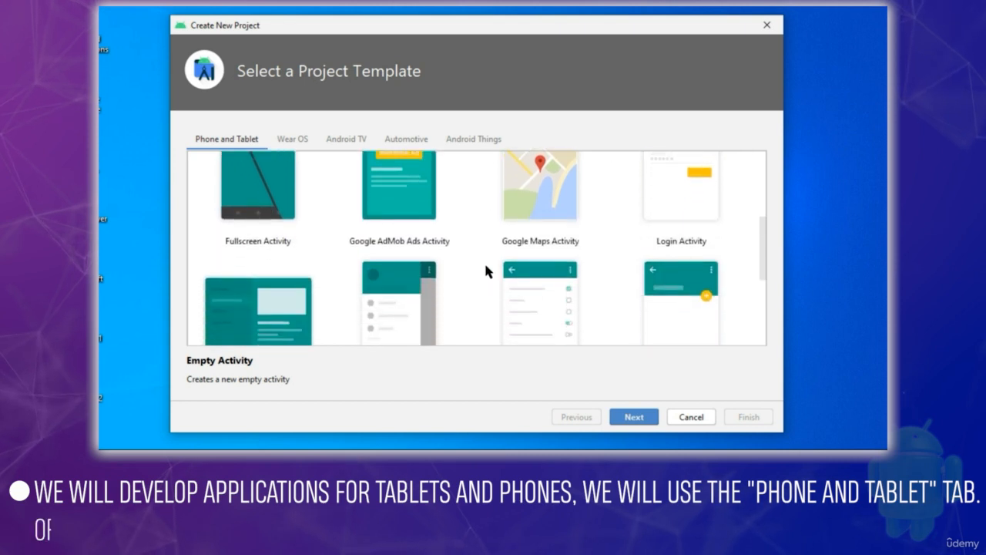
scroll(486, 270, "up", 9)
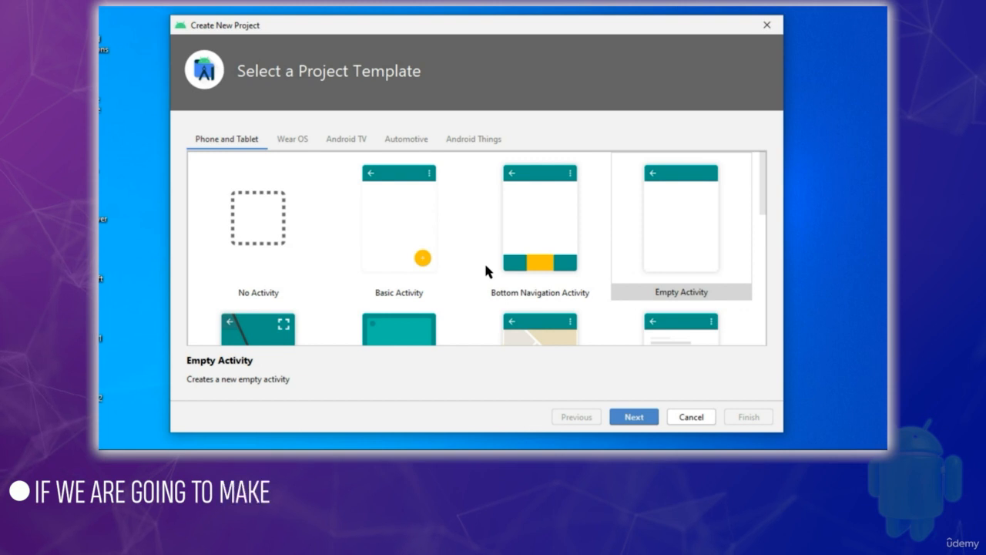
scroll(486, 265, "down", 1)
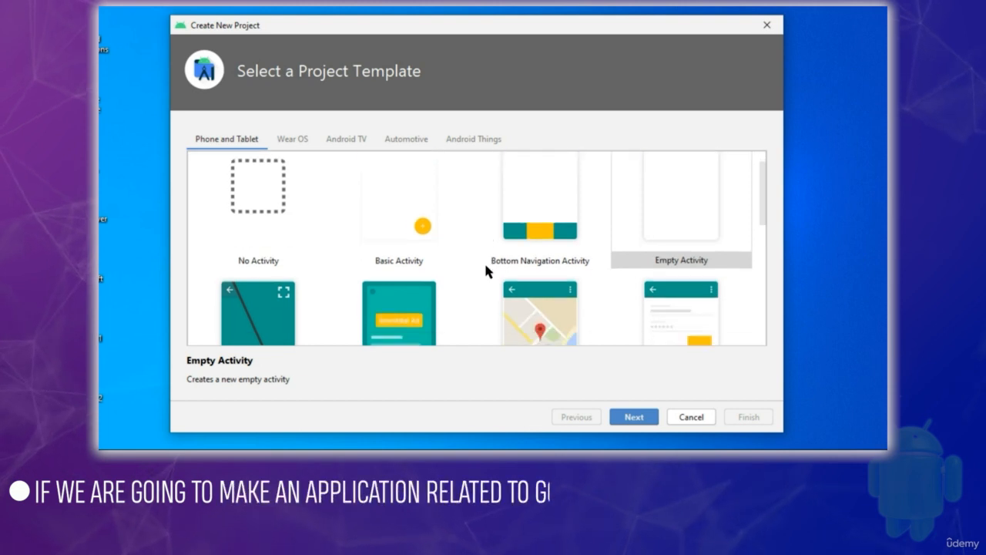
scroll(484, 261, "down", 3)
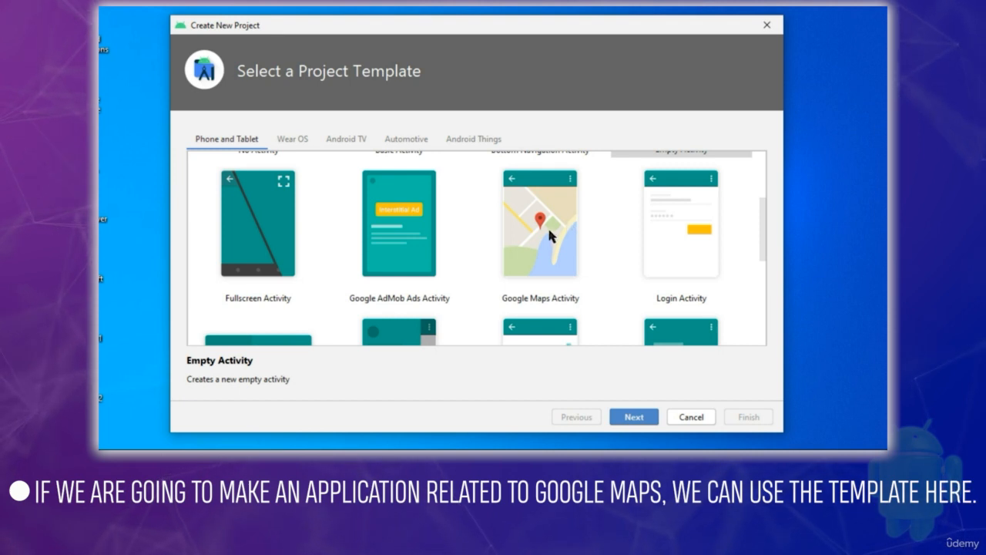
scroll(550, 235, "up", 4)
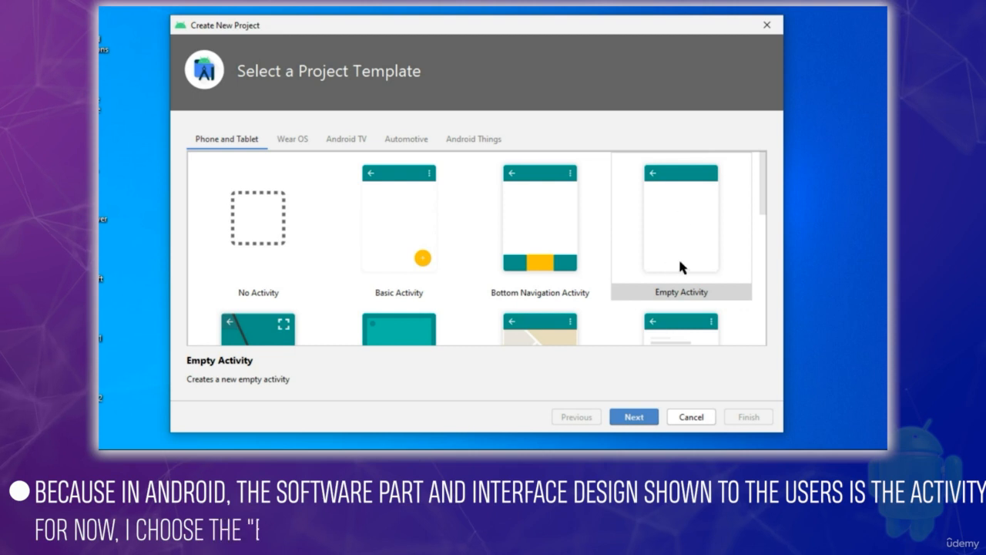
left_click(681, 254)
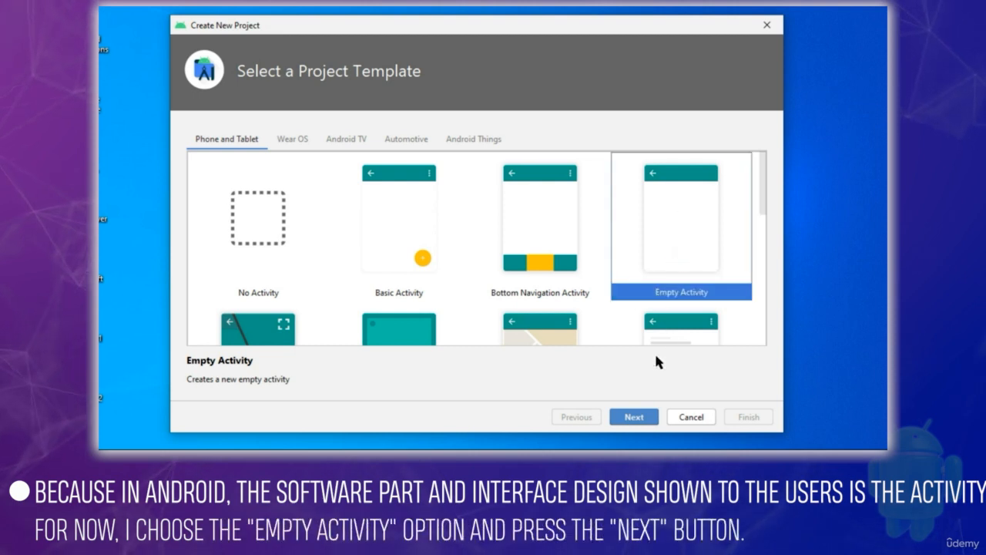
left_click(635, 418)
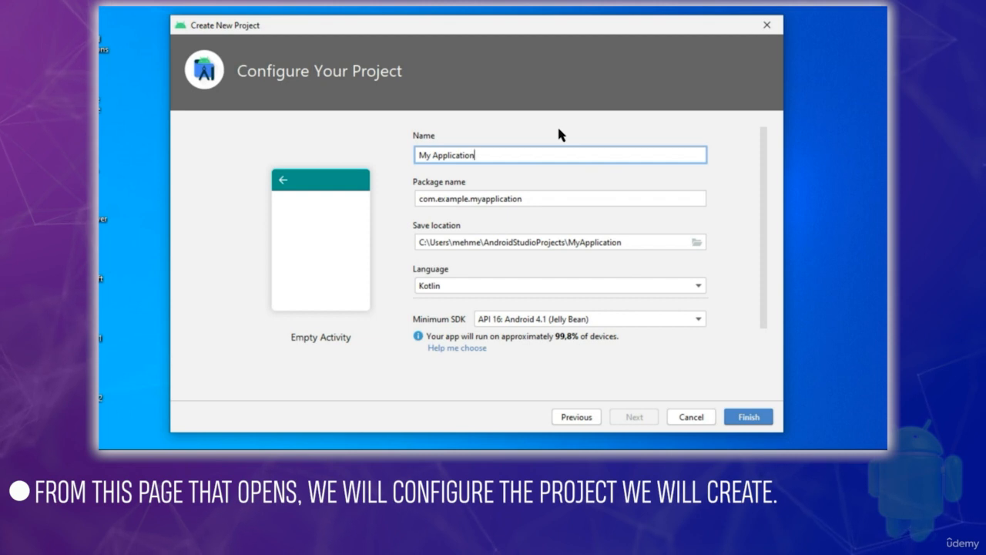
Step: Name the project First Project and keep the package name com.example.firstproject
left_click_drag(484, 155, 415, 155)
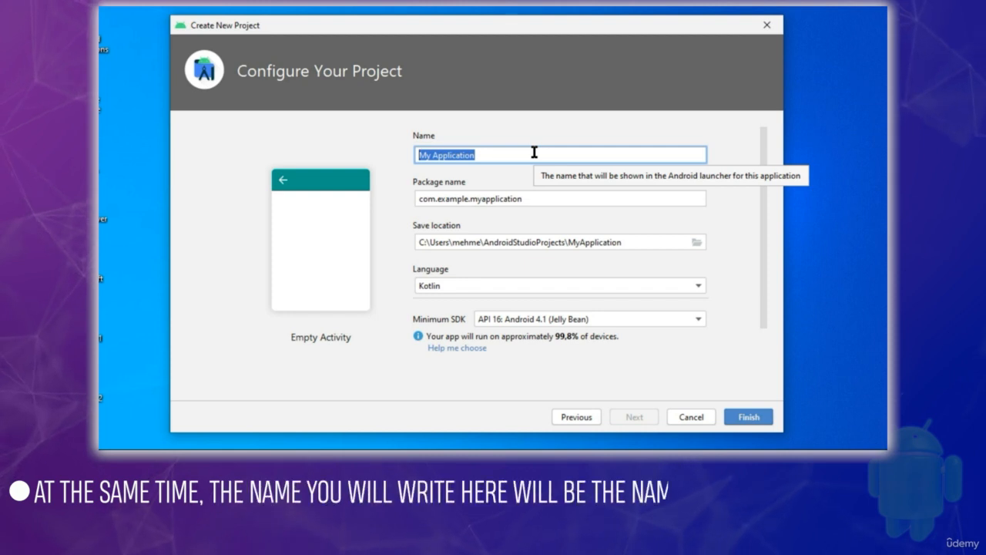
type("First Project")
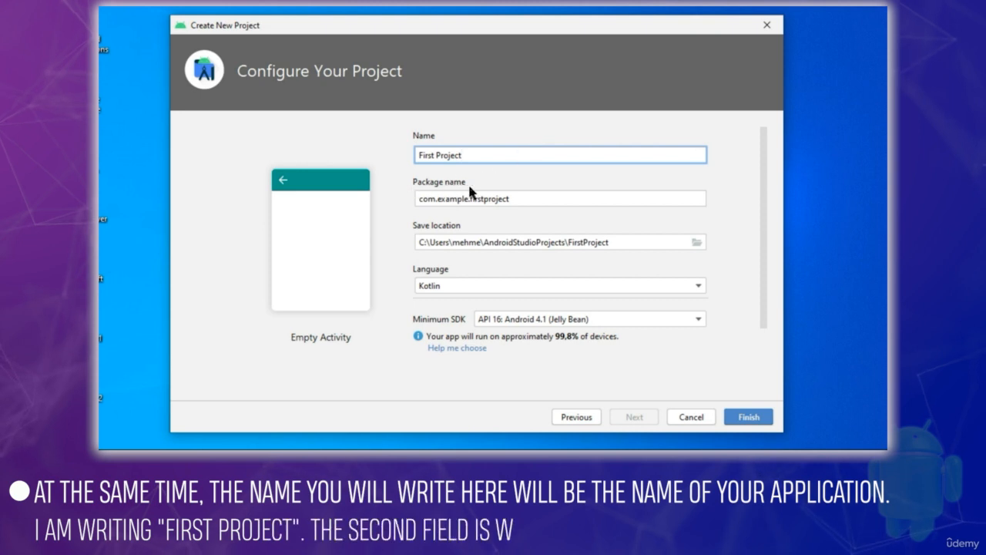
left_click(539, 197)
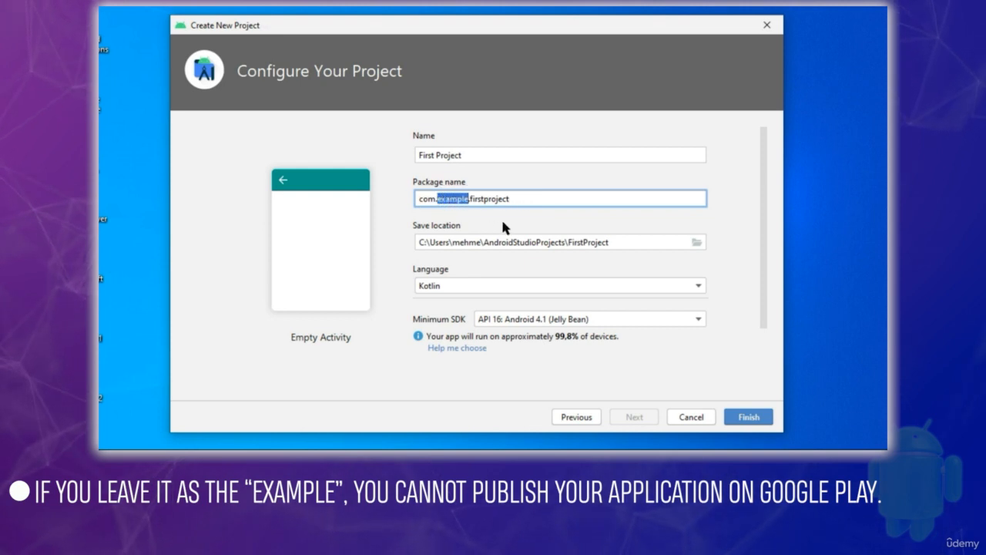
left_click(529, 199)
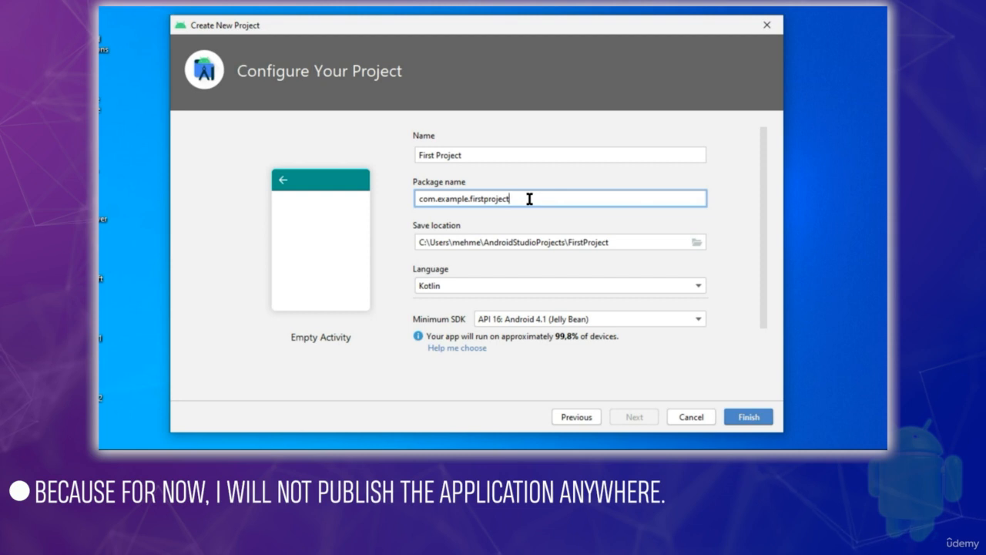
left_click(415, 223)
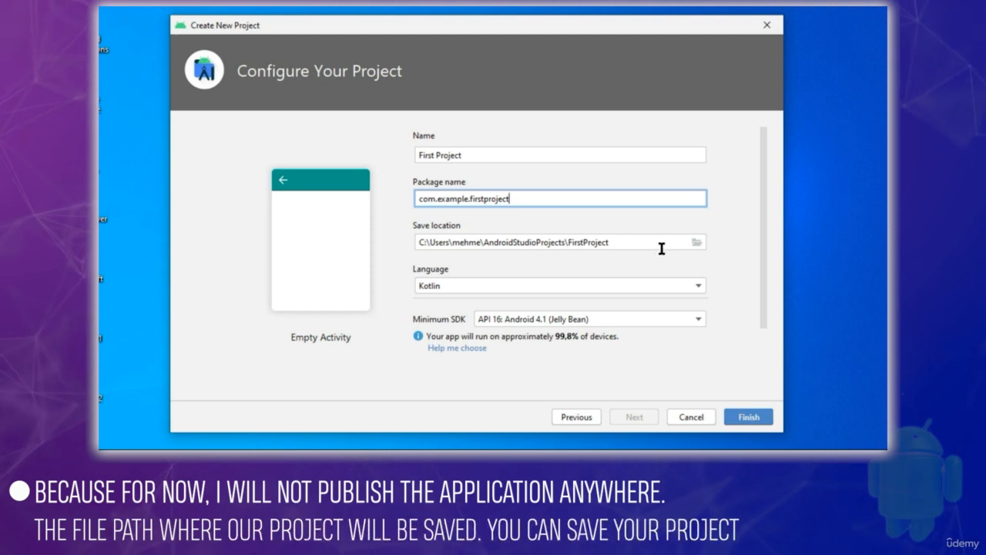
Step: View the folder chooser for the save location, cancel it, and examine the project folder name ending the path
left_click(696, 242)
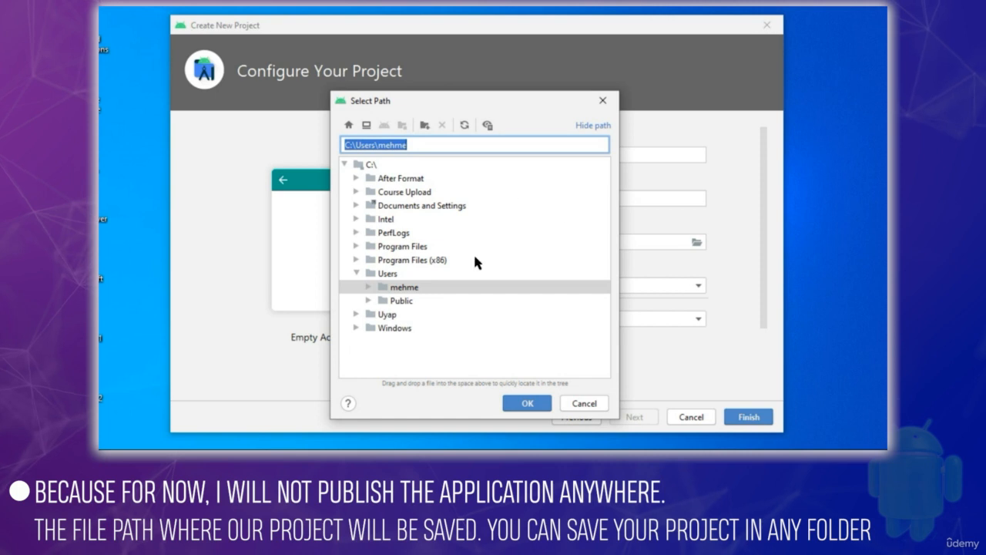
left_click(585, 403)
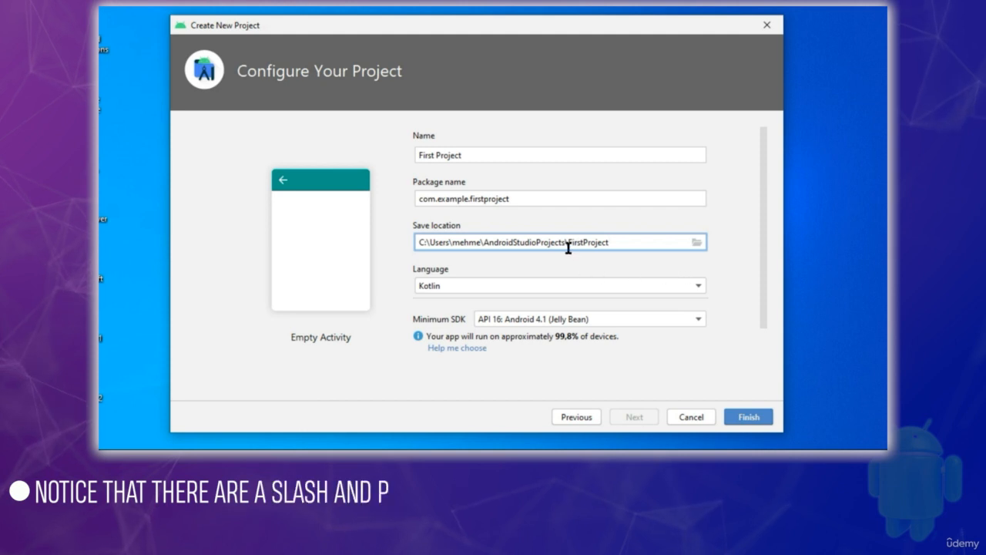
left_click_drag(565, 242, 613, 244)
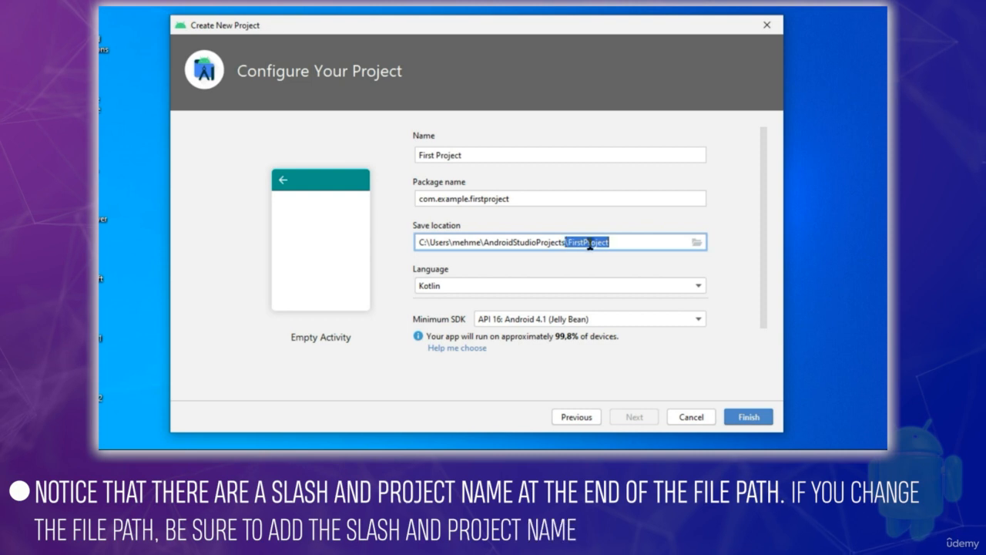
left_click(625, 242)
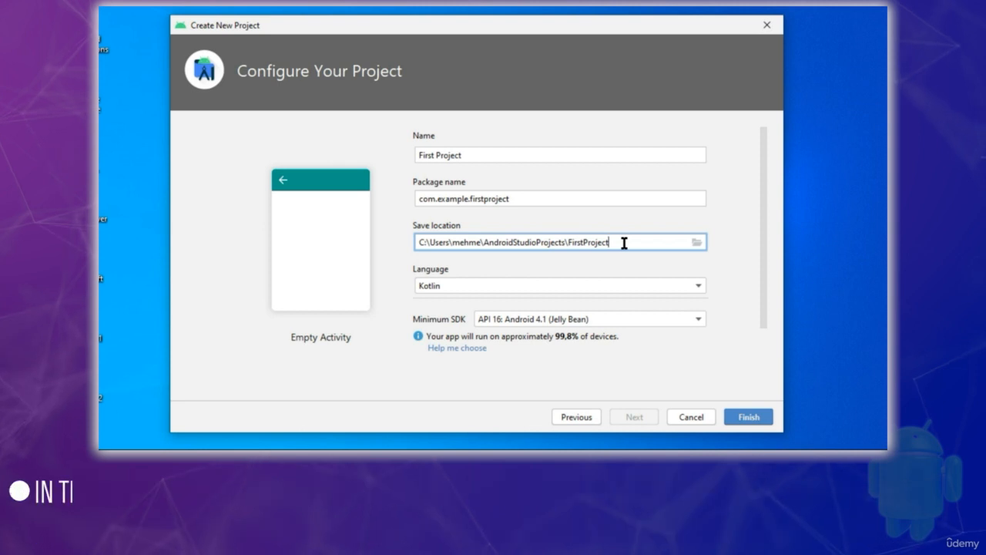
Step: Set the project's programming language to Java
scroll(540, 254, "down", 1)
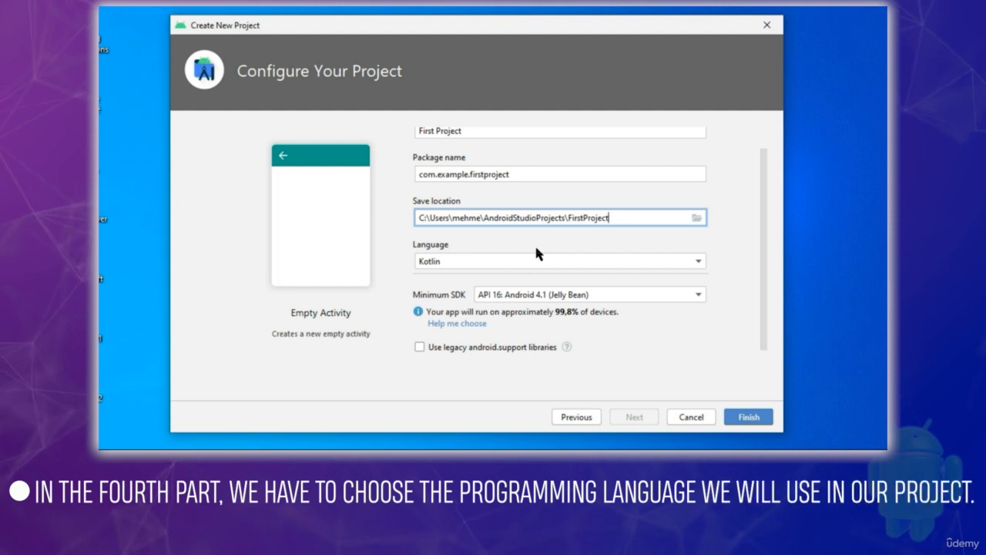
left_click(698, 262)
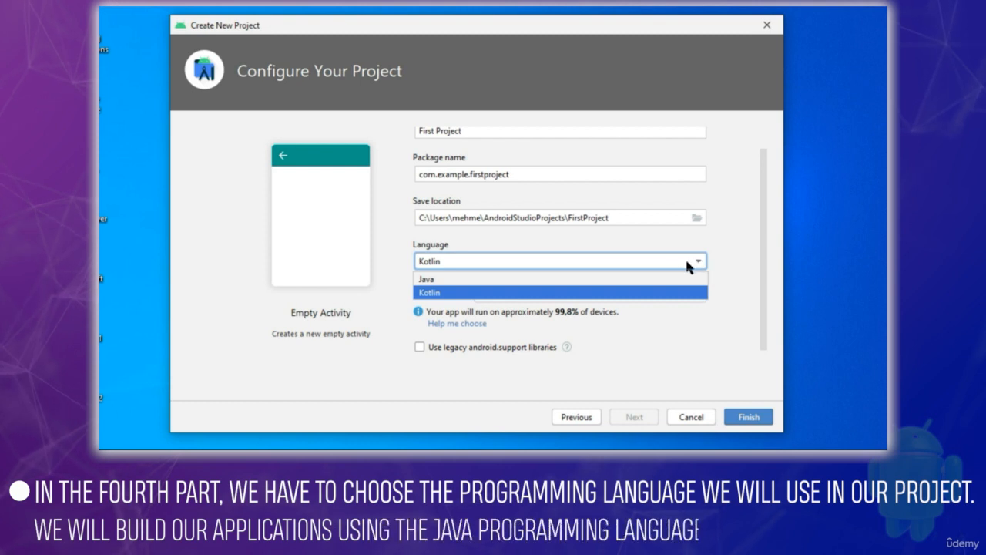
left_click(444, 281)
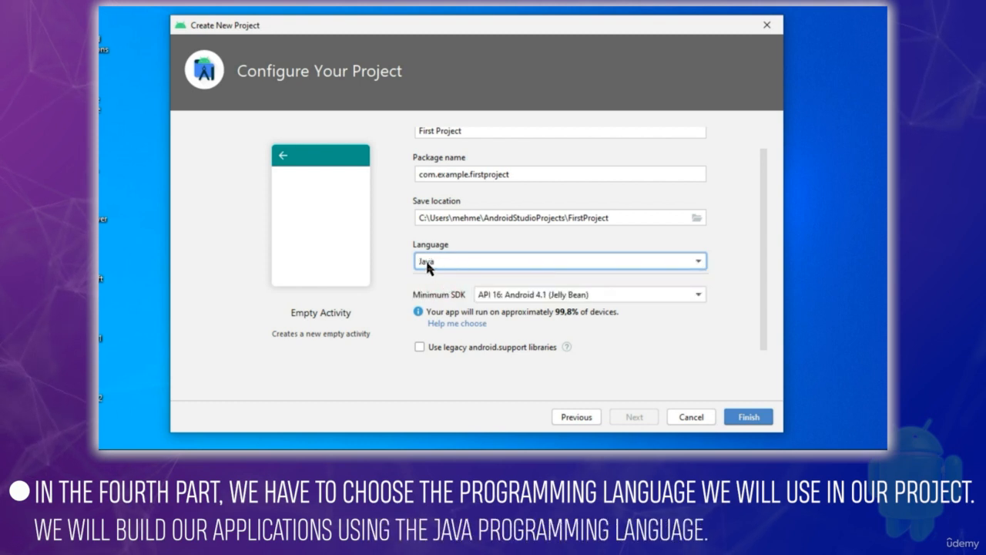
Step: Look through the available Android versions and set the minimum SDK to API 26: Android 8.0 (Oreo)
scroll(734, 265, "down", 1)
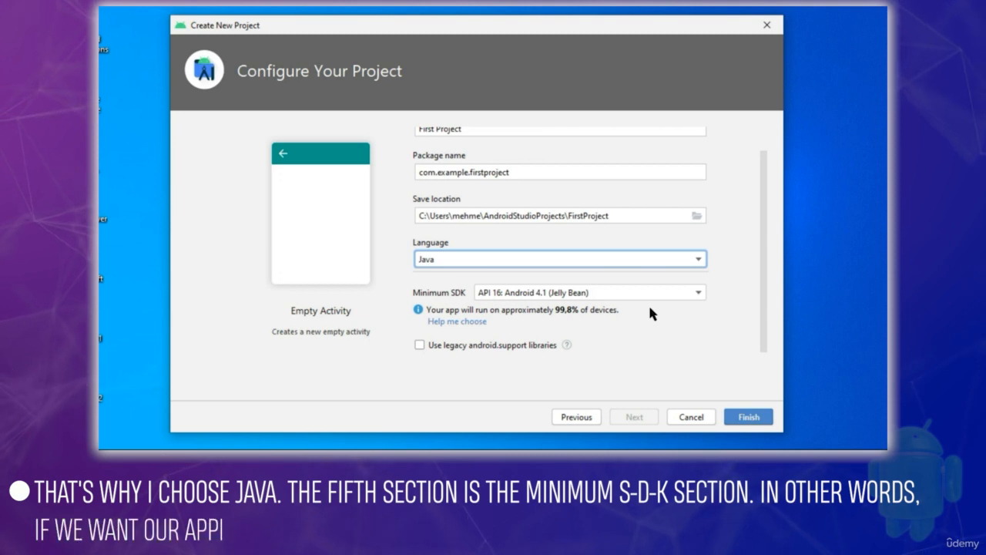
left_click(692, 292)
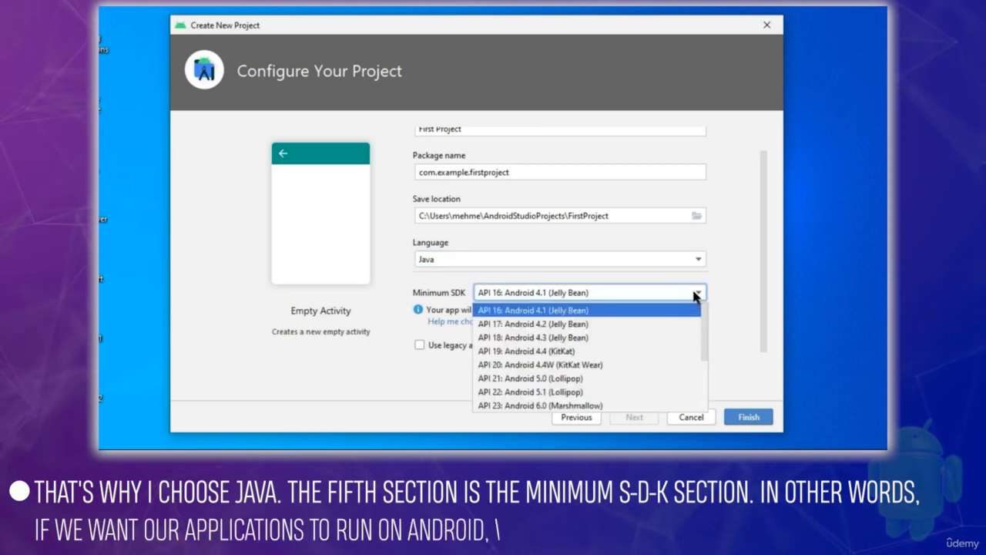
scroll(678, 311, "down", 1)
scroll(678, 311, "down", 2)
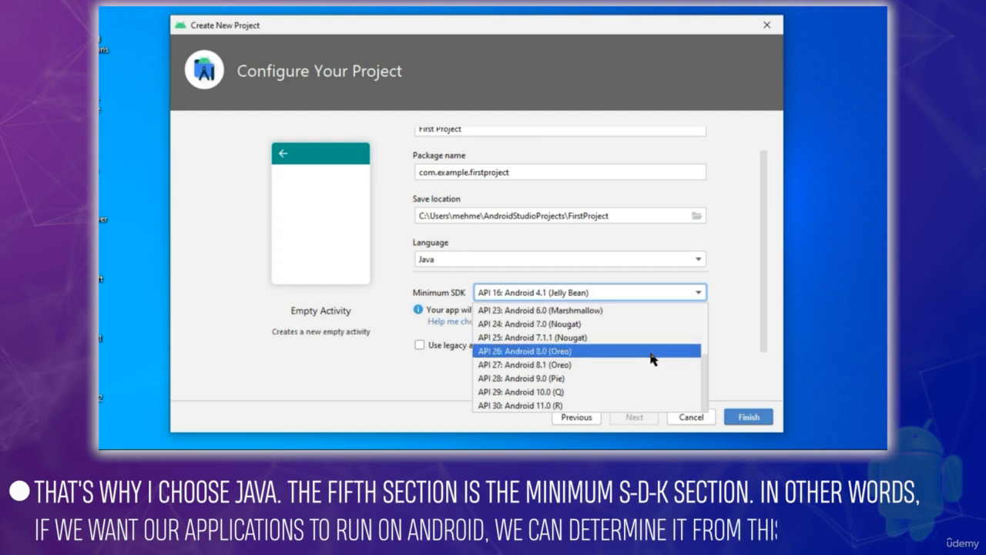
scroll(651, 355, "up", 3)
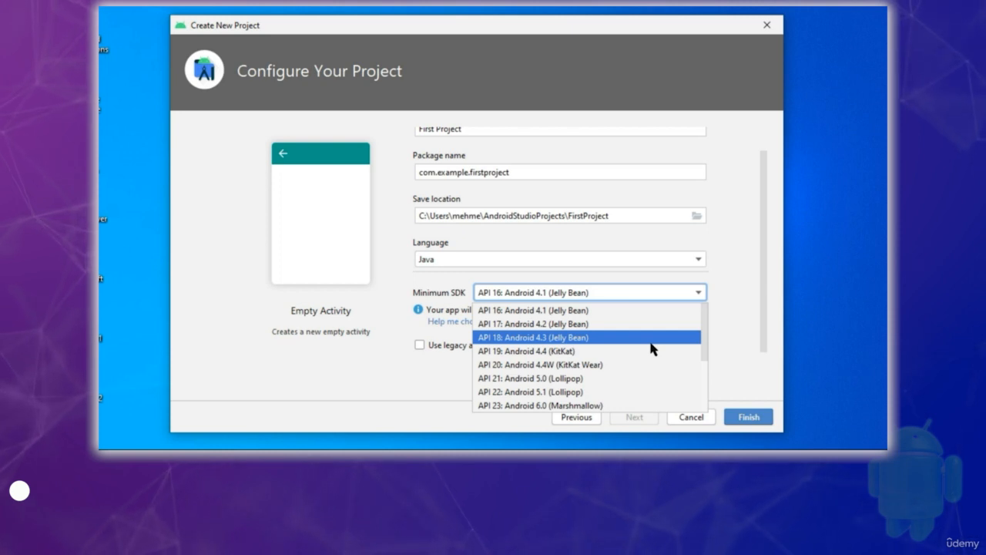
scroll(651, 349, "down", 2)
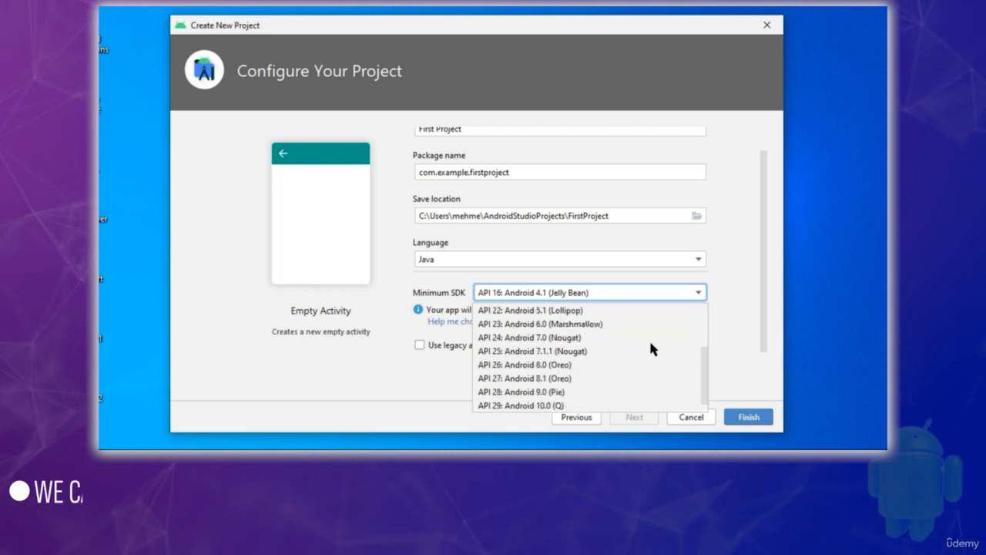
scroll(564, 407, "down", 1)
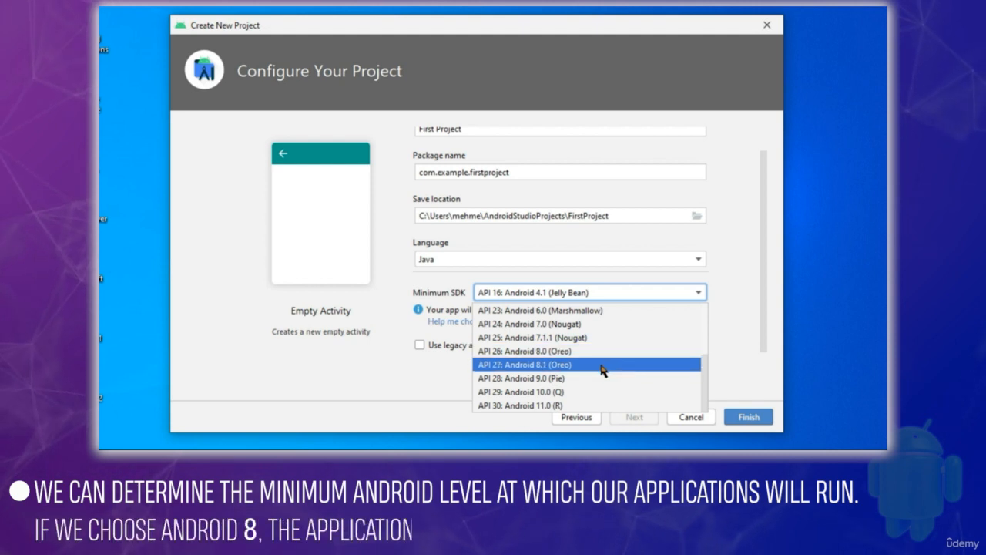
left_click(562, 353)
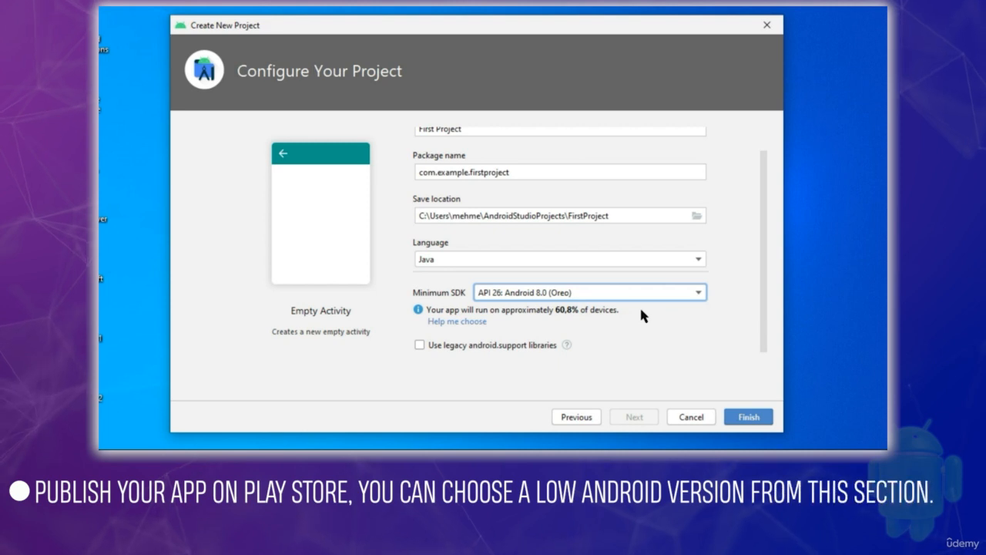
Step: Set the minimum SDK to API 17: Android 4.2 (Jelly Bean) and create the project
left_click(655, 292)
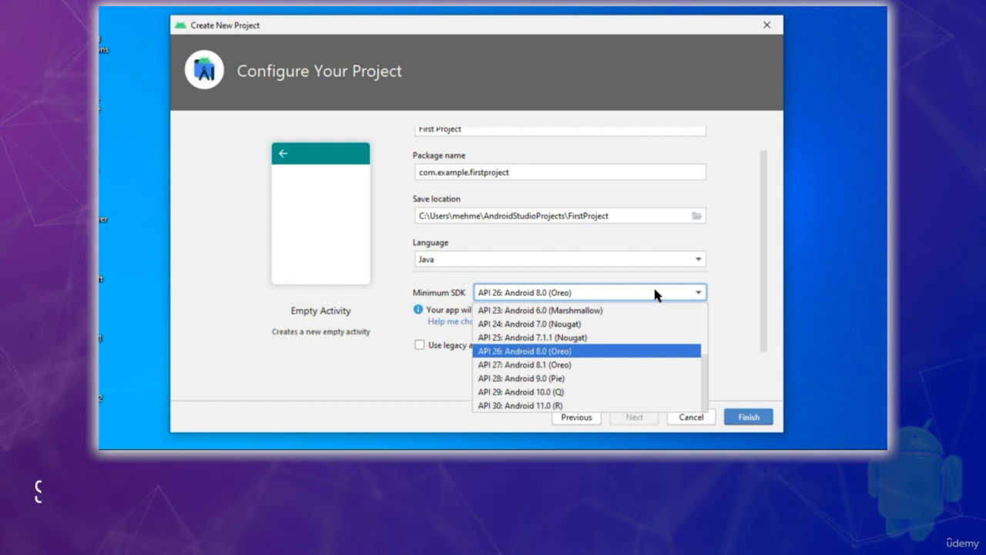
scroll(636, 345, "up", 3)
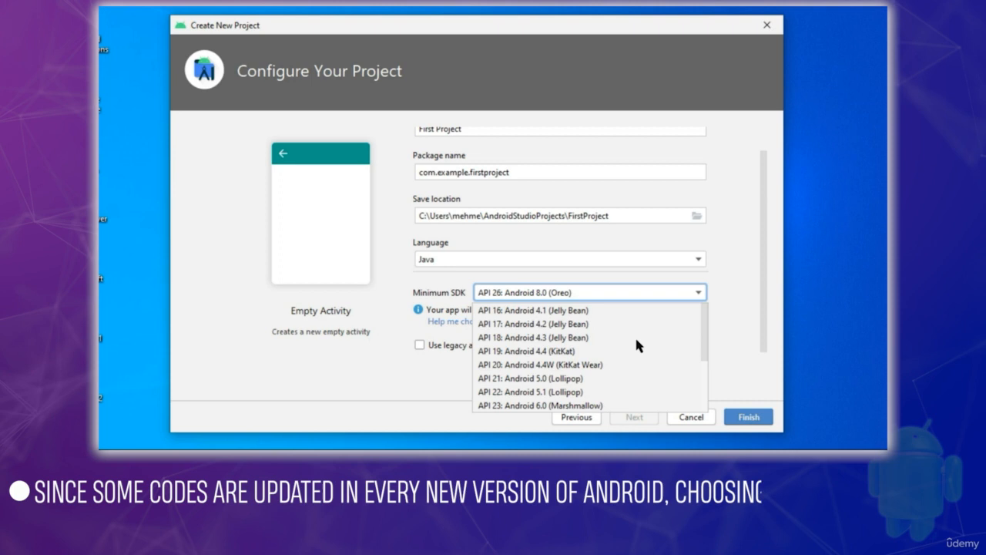
left_click(591, 311)
left_click(623, 293)
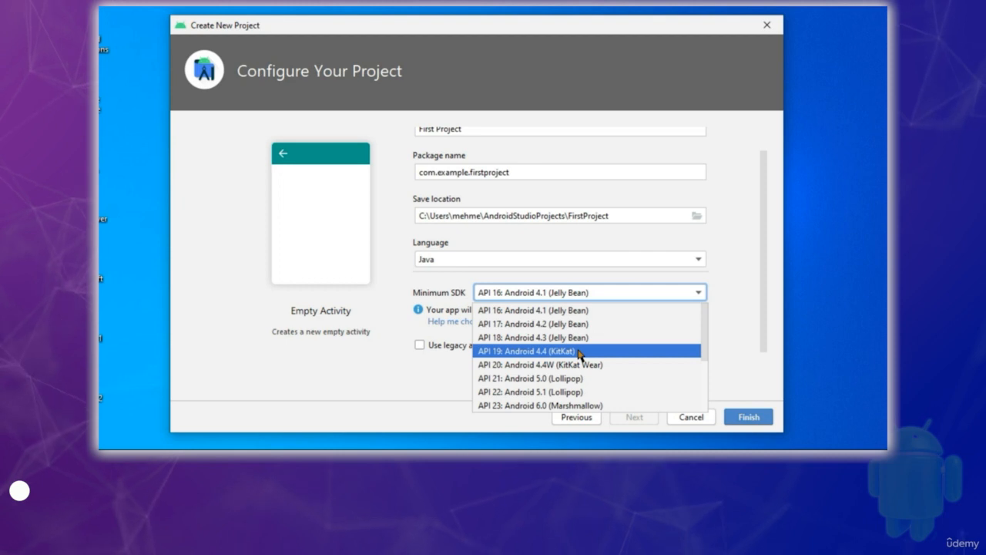
left_click(548, 325)
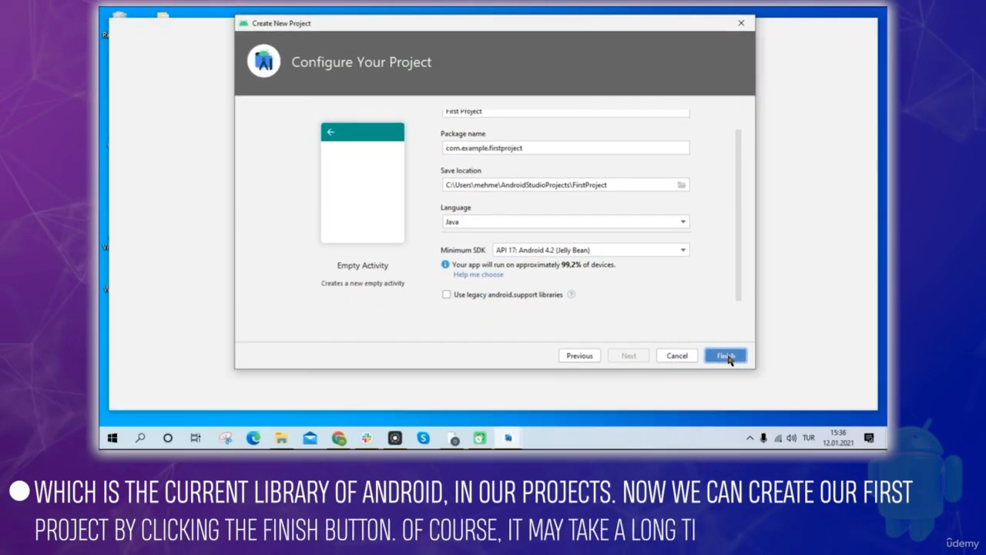
left_click(727, 356)
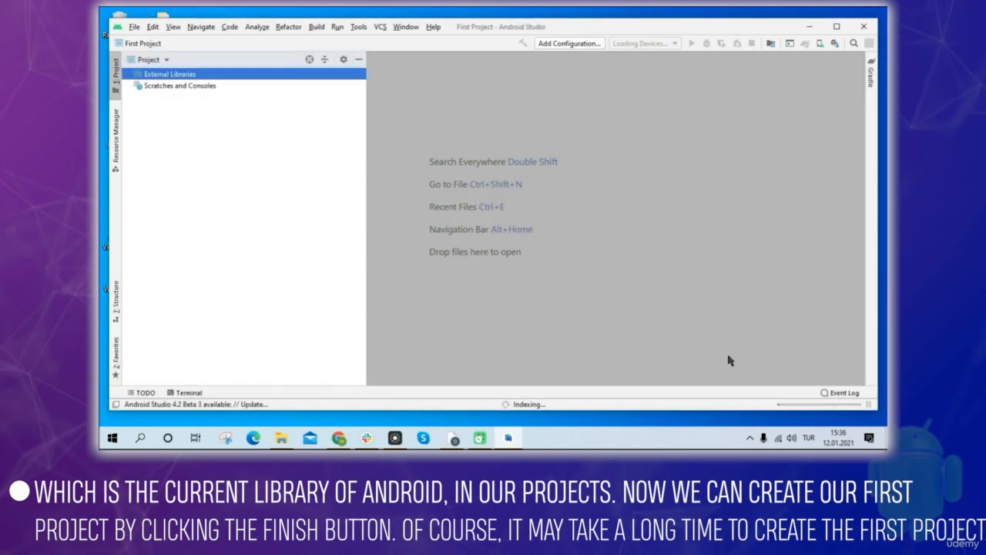
Step: Maximize the project window without the What's New assistant, and show the Build output to check the project sync
left_click(837, 26)
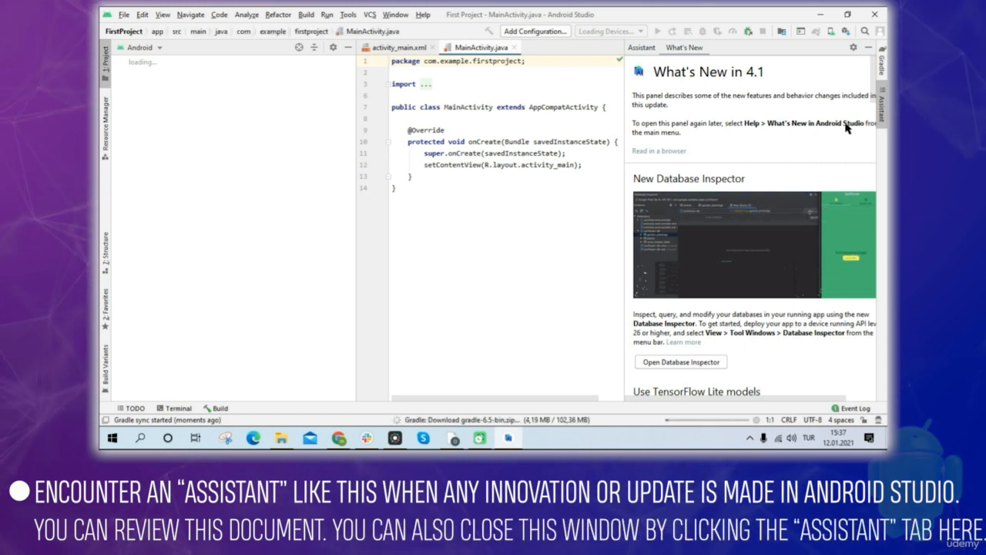
left_click(882, 108)
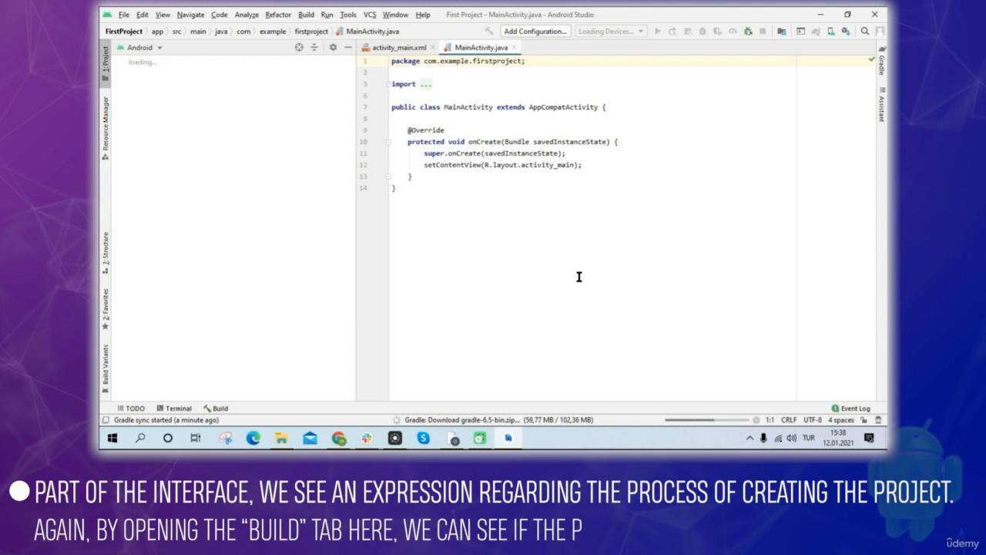
left_click(220, 409)
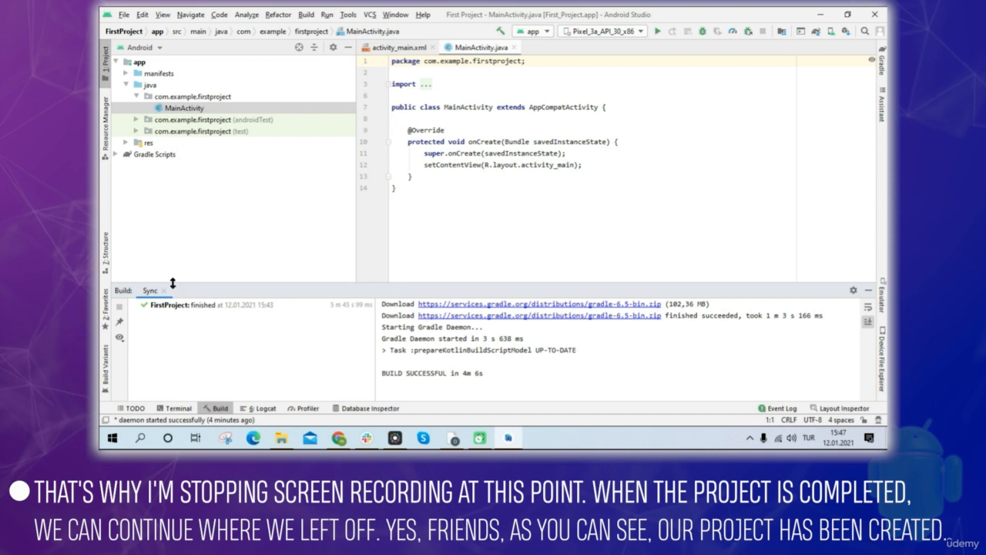
left_click(485, 373)
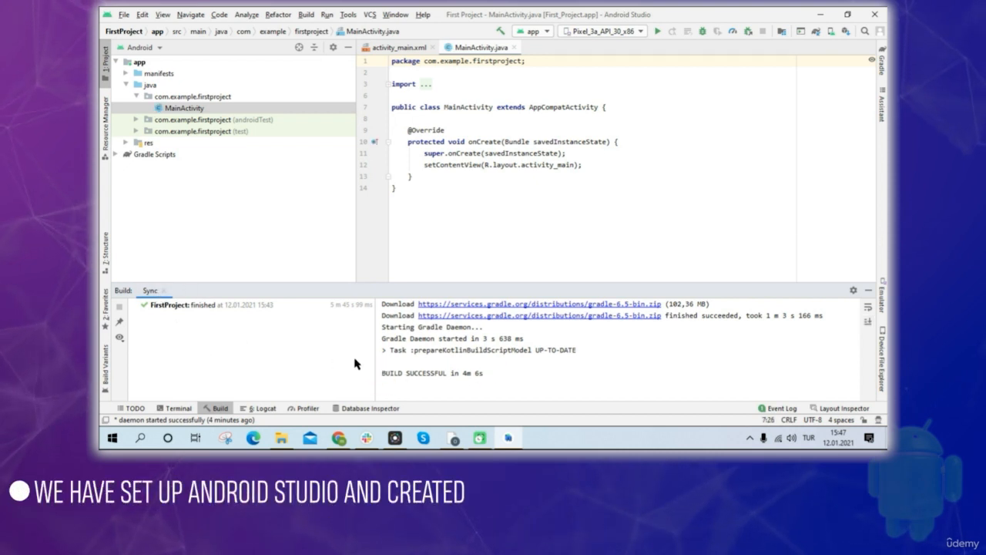